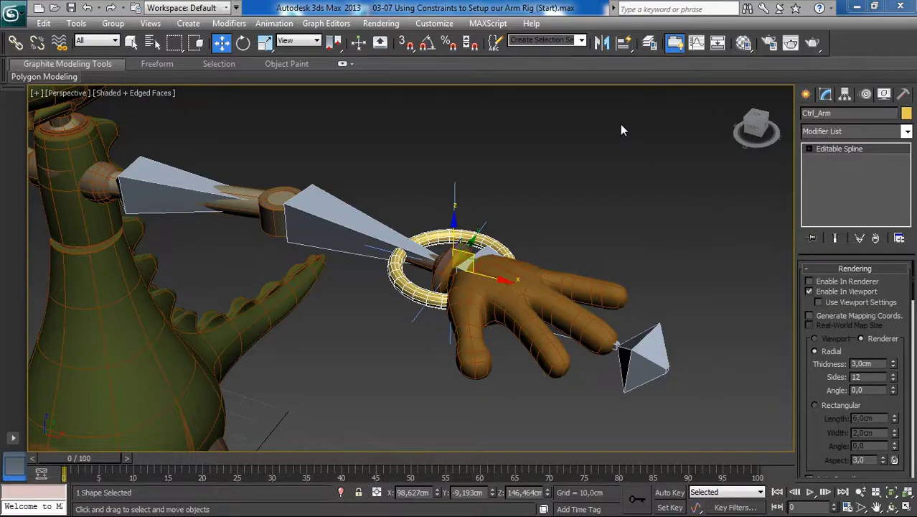
Examine the wrist area of the arm rig from several angles, including the control ring, the arm bones and the IK goal.
scroll(623, 202, "up", 2)
middle_click_drag(624, 205, 372, 245, "alt")
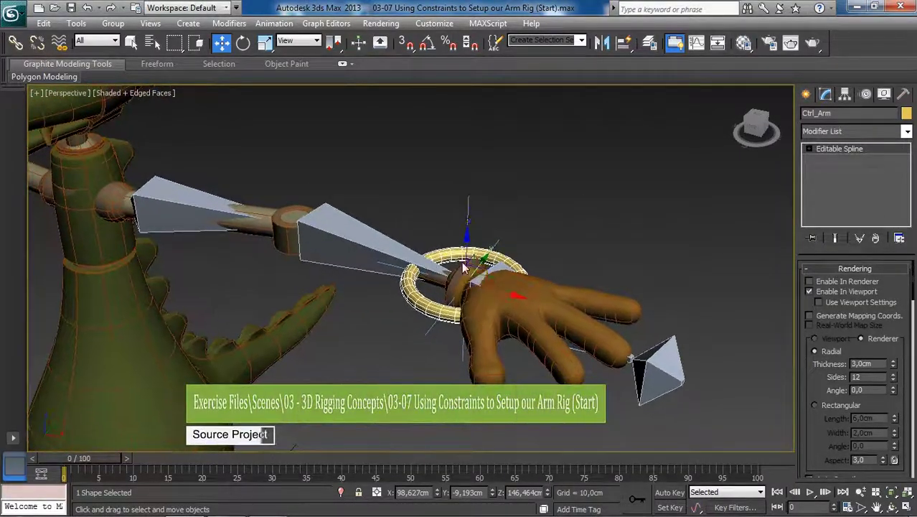
scroll(438, 266, "up", 1)
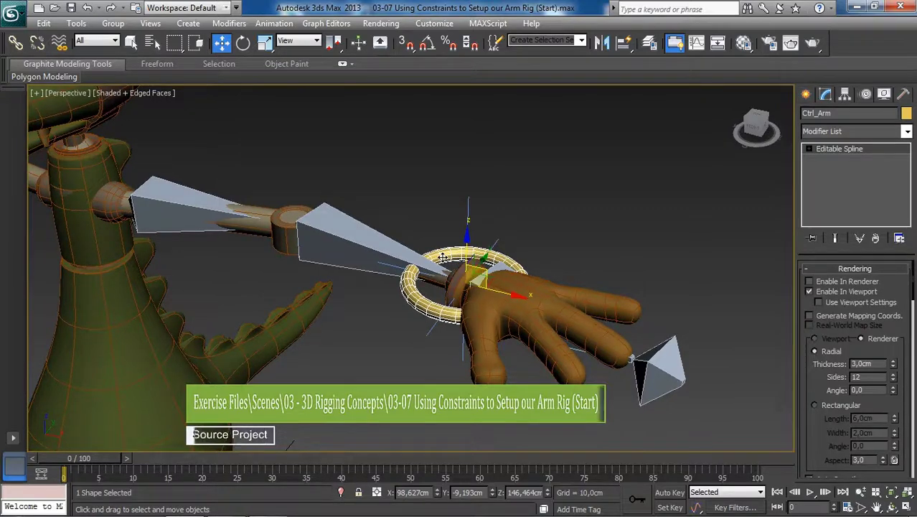
scroll(446, 273, "down", 2)
middle_click_drag(451, 285, 458, 255, "alt")
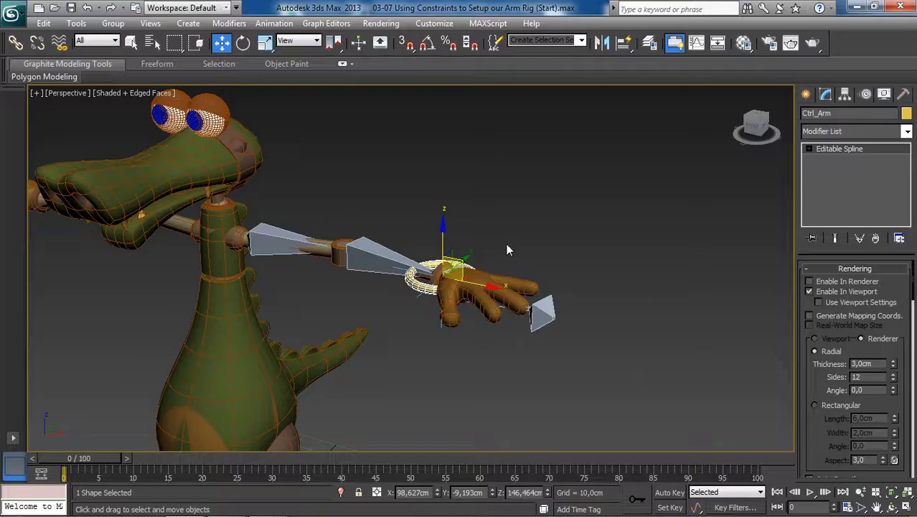
scroll(506, 248, "up", 2)
scroll(463, 277, "up", 2)
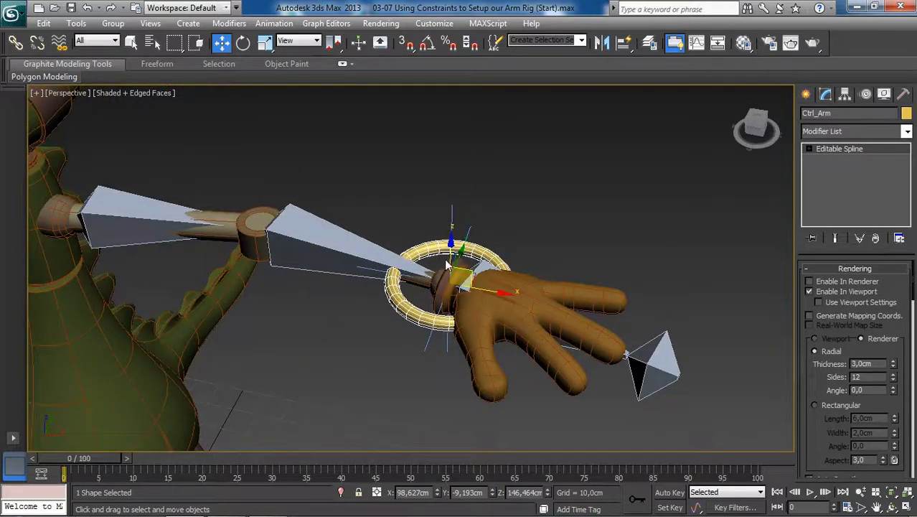
middle_click_drag(450, 259, 457, 227, "alt")
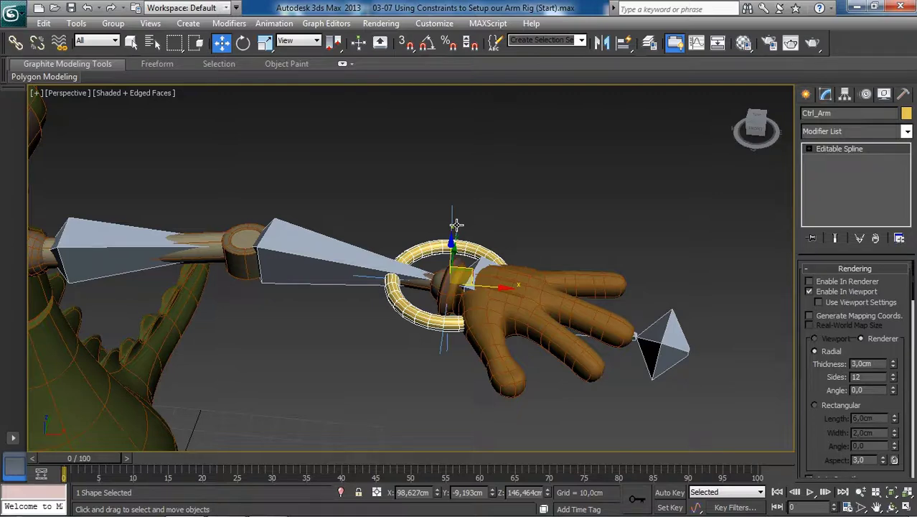
middle_click_drag(457, 226, 379, 255, "alt")
scroll(463, 227, "up", 3)
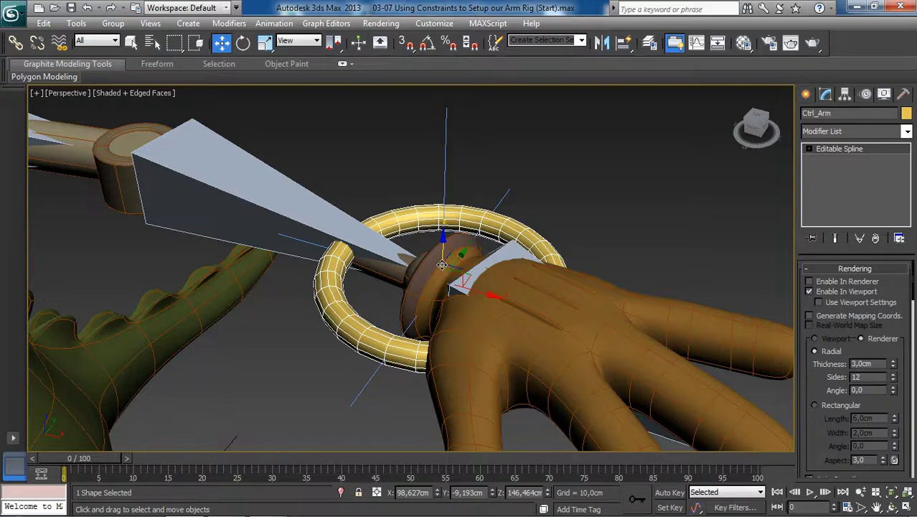
scroll(442, 260, "down", 4)
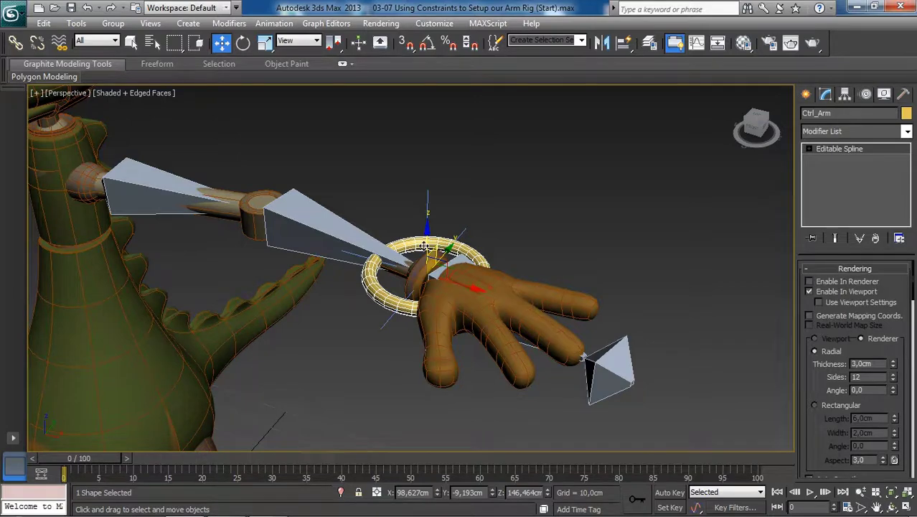
scroll(425, 247, "up", 4)
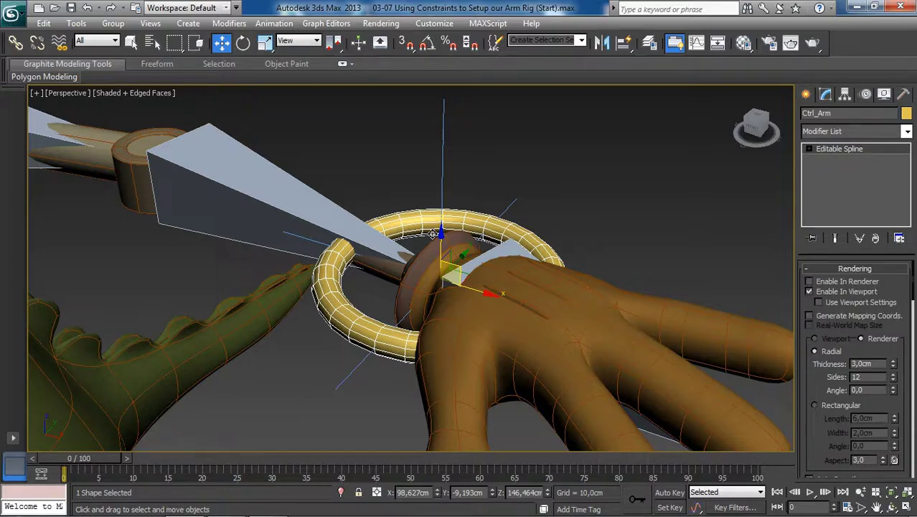
scroll(433, 234, "down", 3)
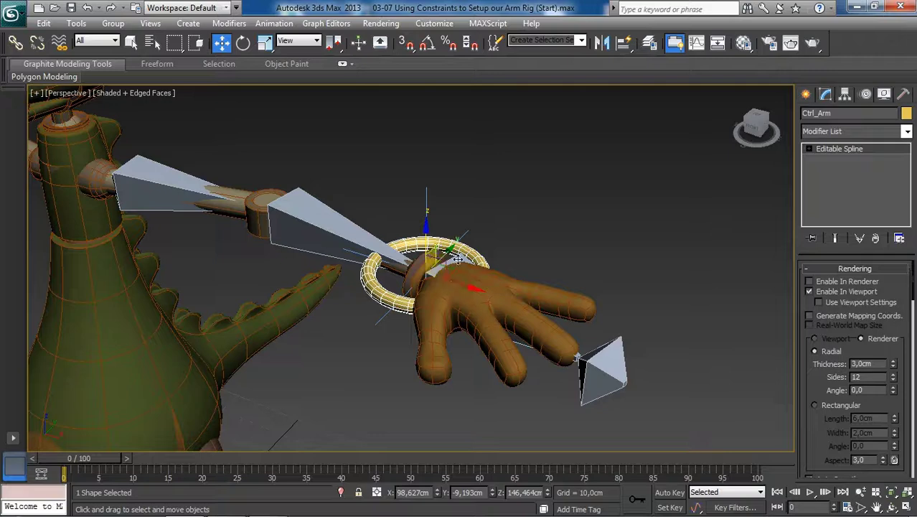
scroll(455, 259, "up", 3)
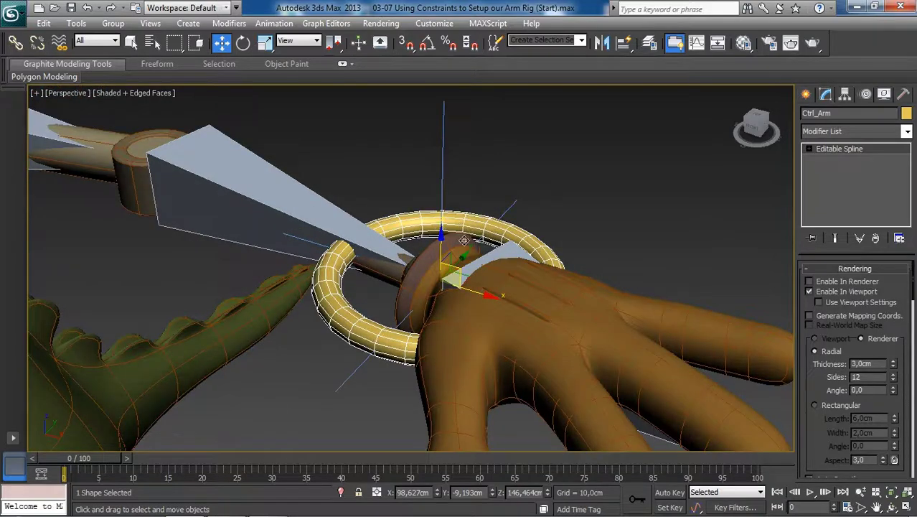
middle_click_drag(452, 236, 457, 247, "alt")
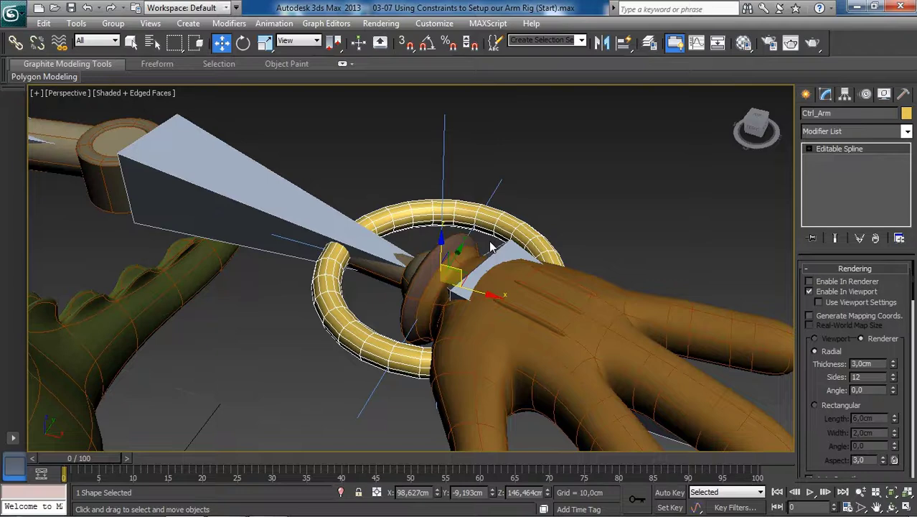
middle_click_drag(483, 232, 500, 215, "alt")
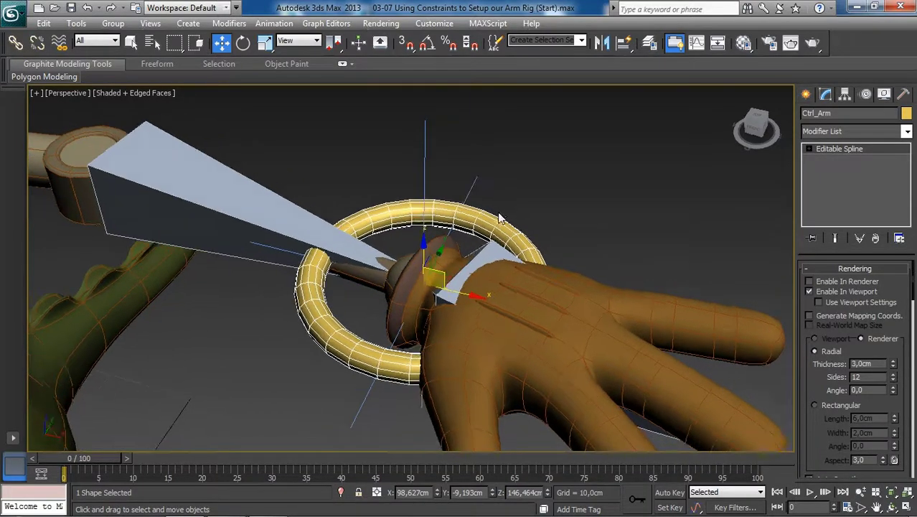
Select the IK chain goal at the wrist and apply a Position Constraint to it, with the yellow Ctrl_Arm ring as target.
left_click(532, 173)
middle_click_drag(486, 184, 483, 209)
left_click(417, 210)
middle_click_drag(419, 214, 453, 237, "alt")
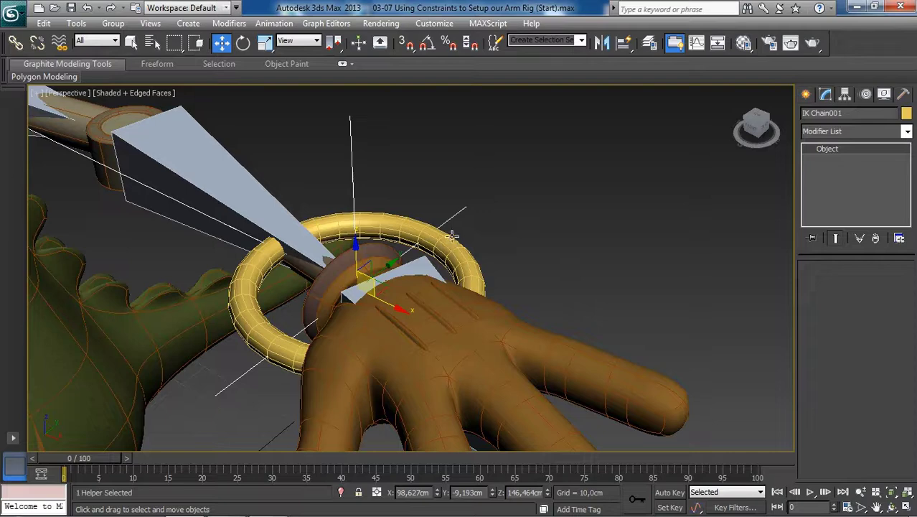
scroll(486, 255, "down", 3)
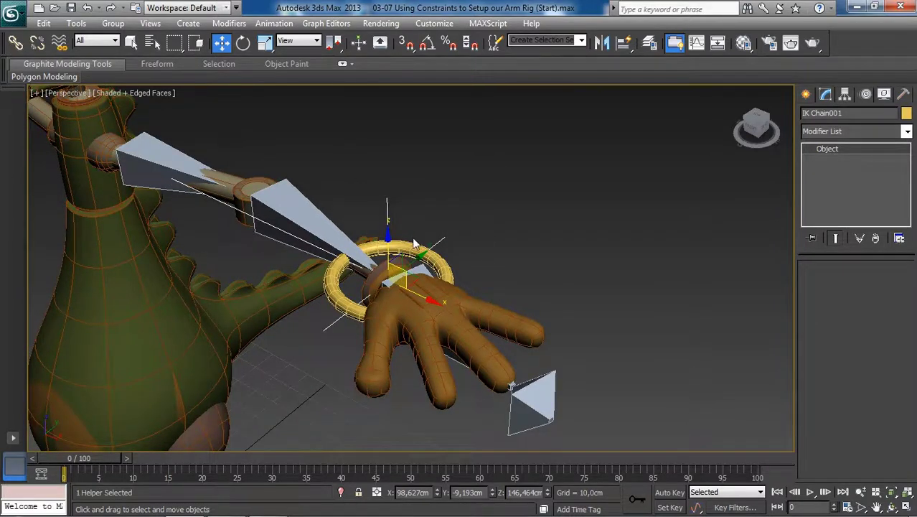
scroll(416, 241, "up", 4)
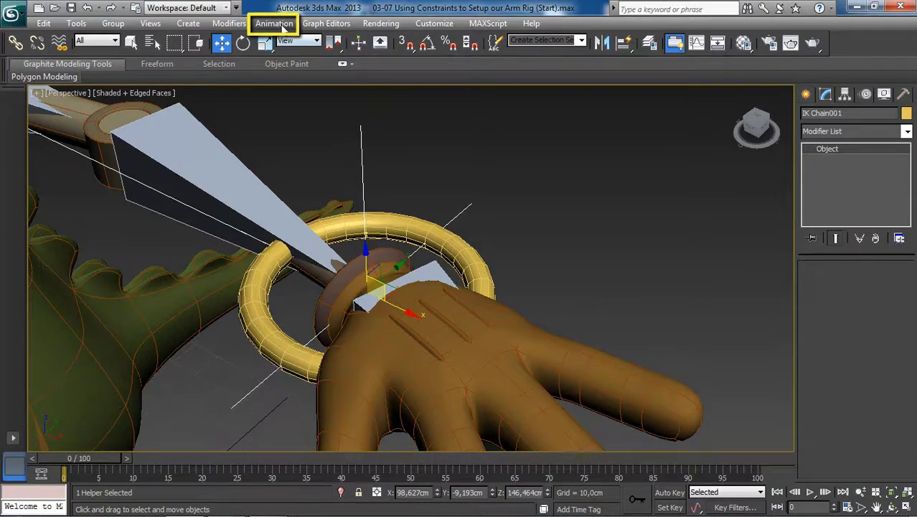
left_click(276, 24)
mouse_move(298, 98)
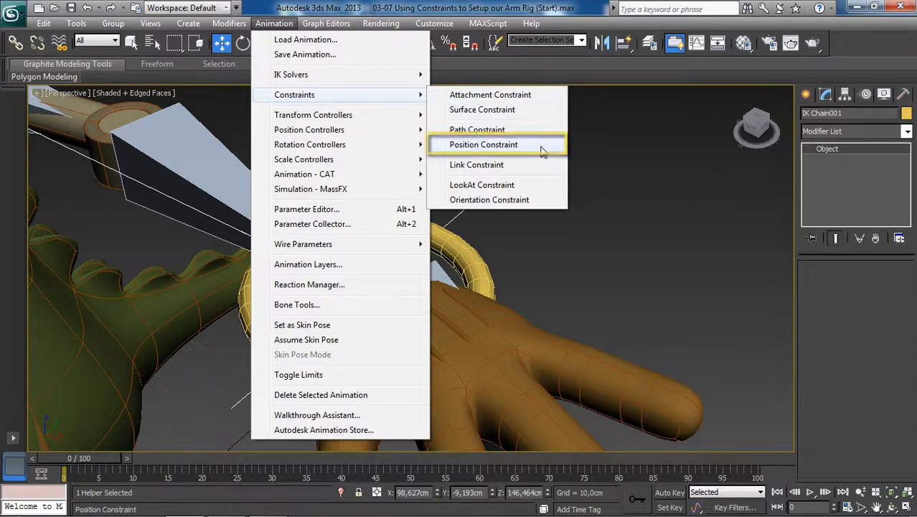
left_click(482, 145)
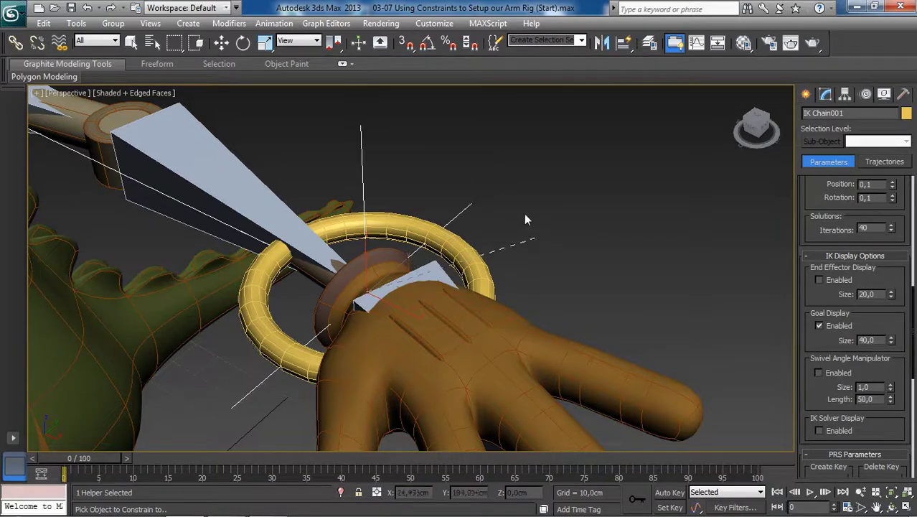
left_click(464, 258)
key("w")
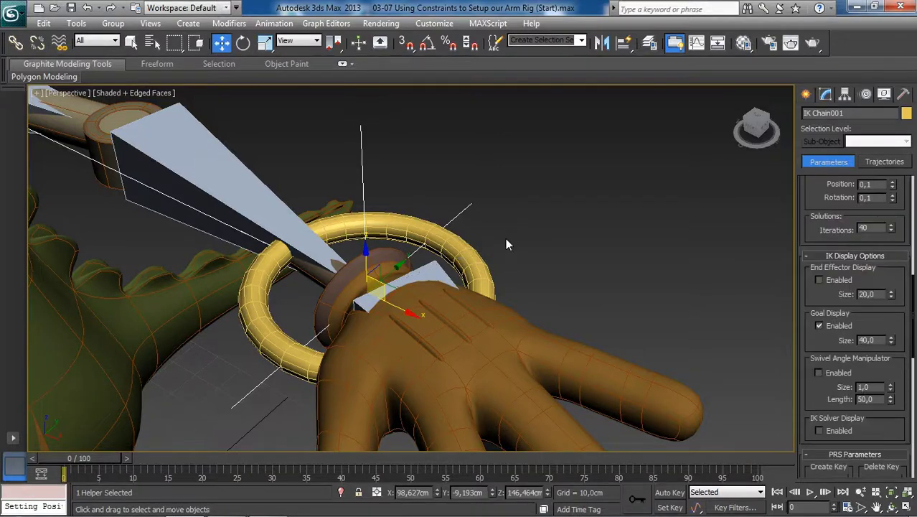
Test the arm by moving the Ctrl_Arm ring down toward the body, and return the ring with Transform To Zero.
middle_click_drag(506, 239, 526, 221, "alt")
middle_click_drag(464, 252, 500, 212)
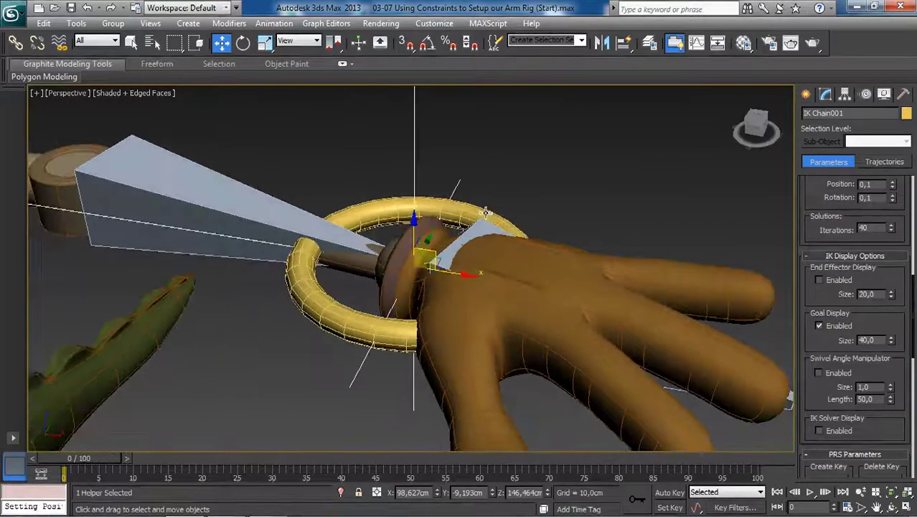
left_click(485, 220)
scroll(486, 221, "down", 3)
middle_click_drag(414, 263, 445, 282)
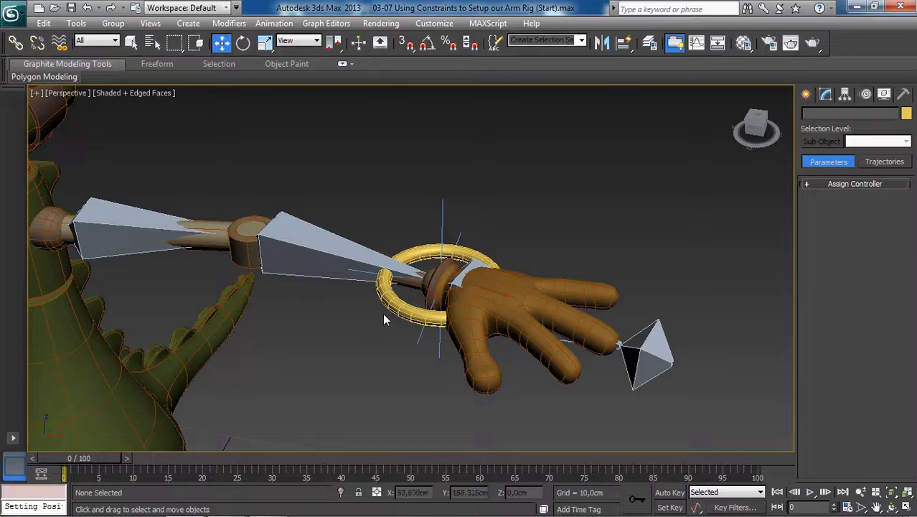
left_click(396, 307)
middle_click_drag(395, 307, 502, 315, "alt")
scroll(498, 295, "down", 3)
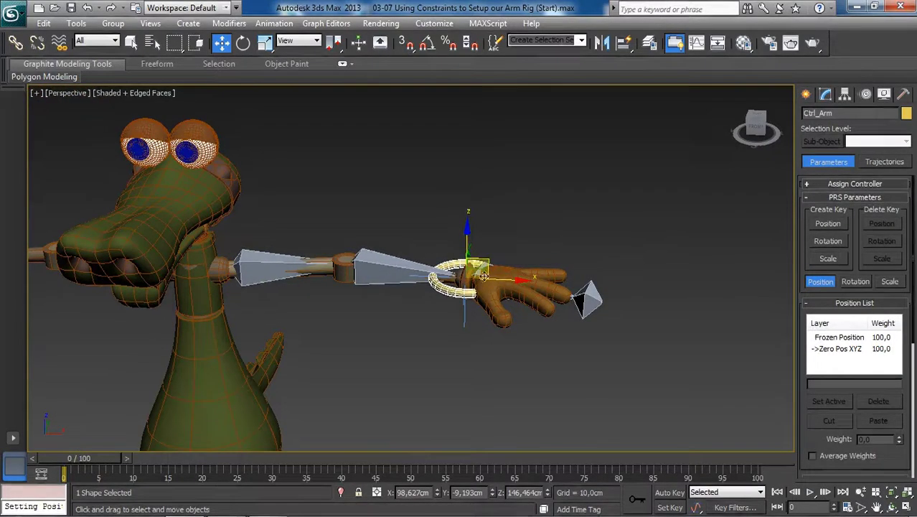
left_click_drag(485, 263, 392, 291)
scroll(390, 286, "up", 4)
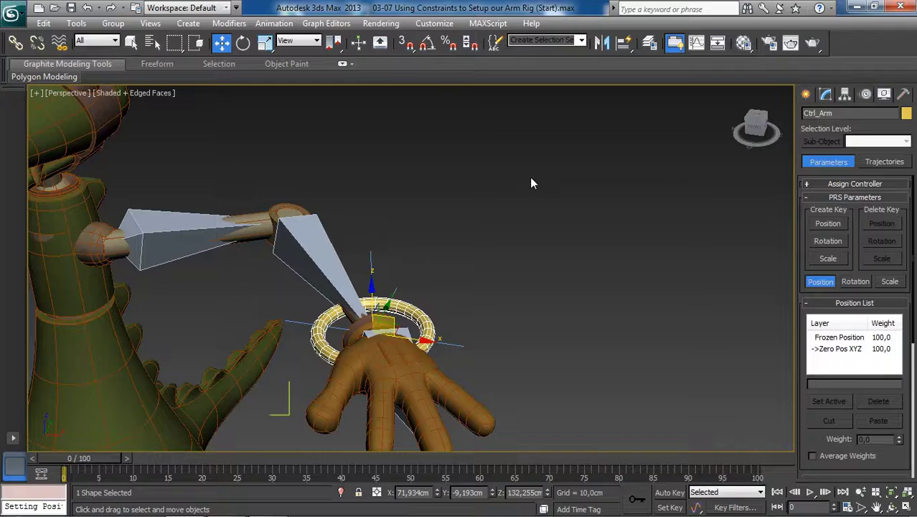
right_click(420, 314, "alt")
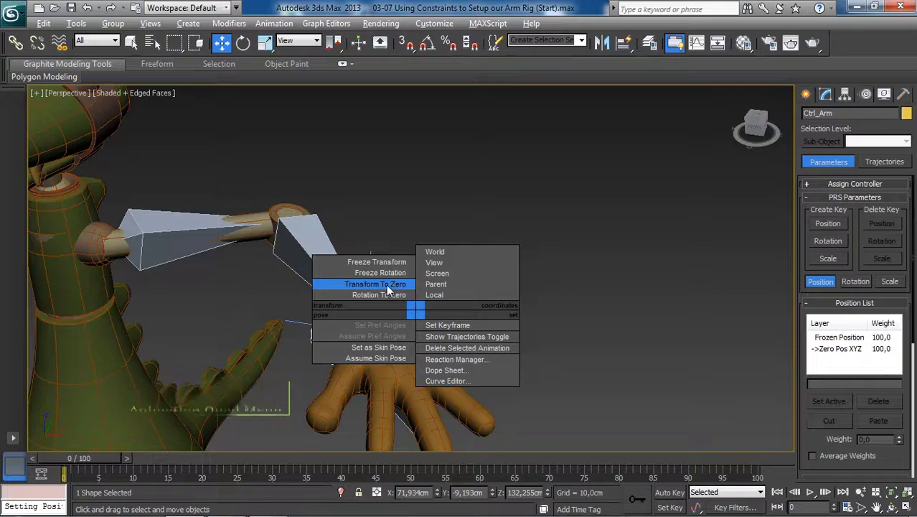
left_click(388, 286)
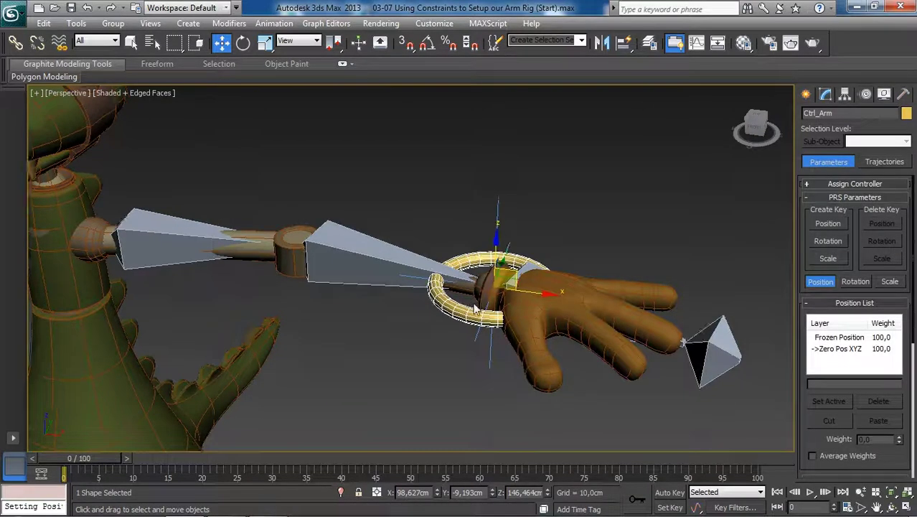
Select the wrist bone, rotate it slightly to test the hand, and undo the rotation.
scroll(474, 303, "down", 3)
mouse_move(474, 304)
middle_mouse_down("alt")
mouse_move(466, 300)
mouse_move(474, 305)
middle_mouse_up("alt")
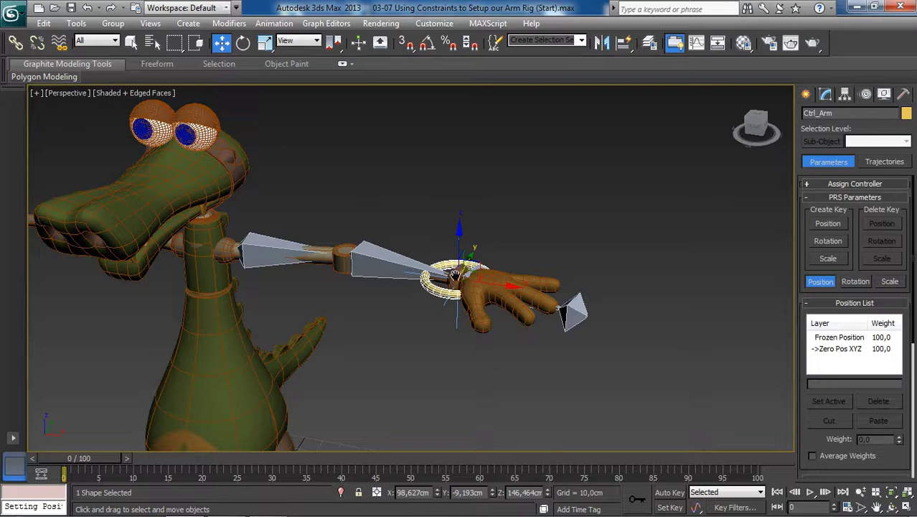
scroll(461, 275, "up", 5)
middle_click_drag(555, 289, 465, 234)
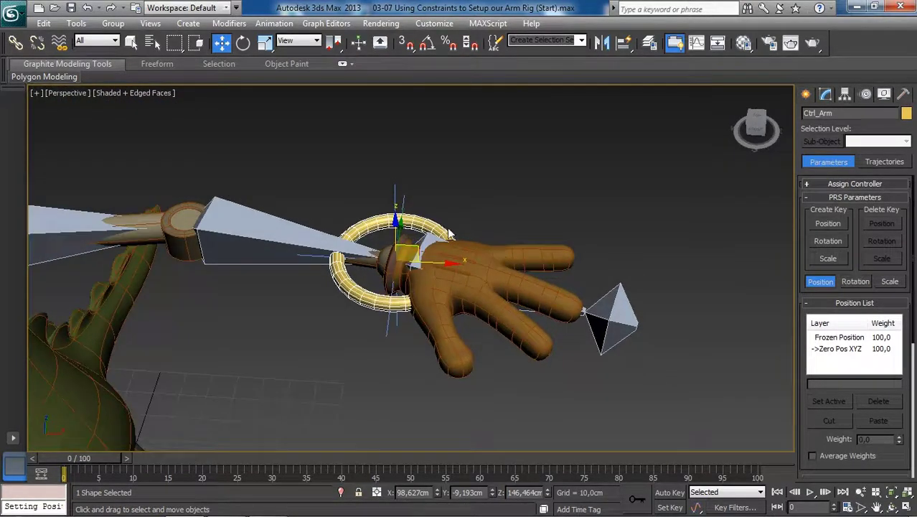
scroll(473, 239, "up", 3)
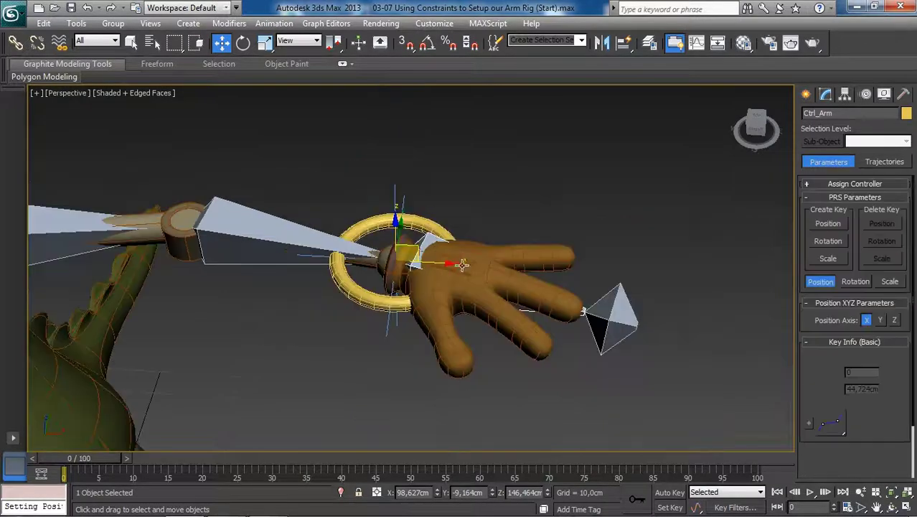
key("e")
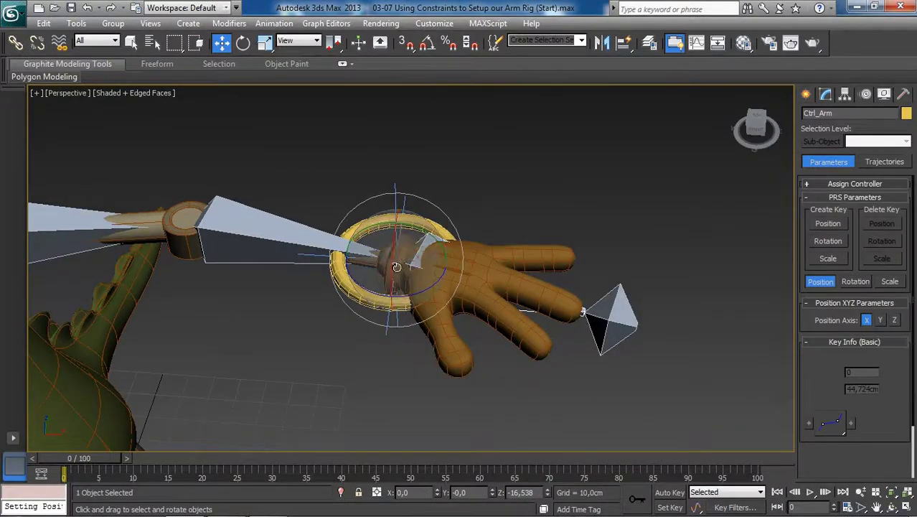
left_click_drag(404, 254, 416, 246)
key("ctrl+z")
key("ctrl+z")
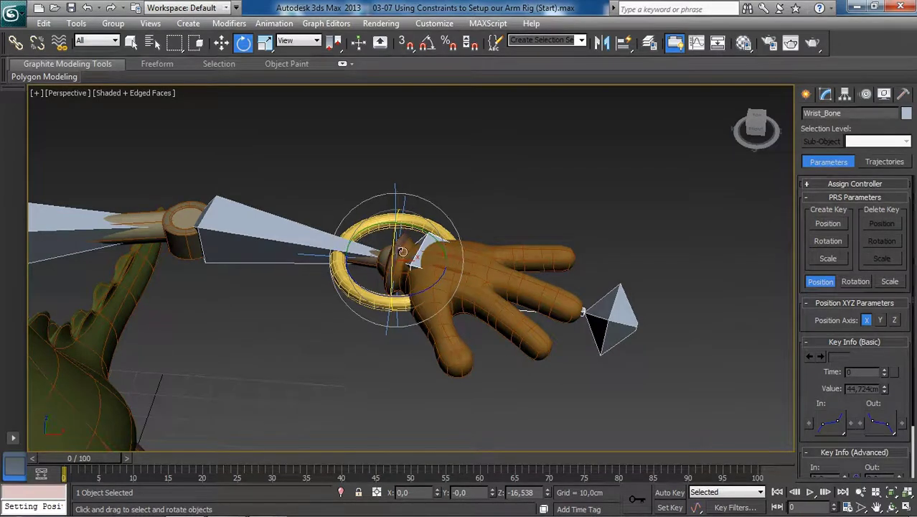
left_click(442, 204)
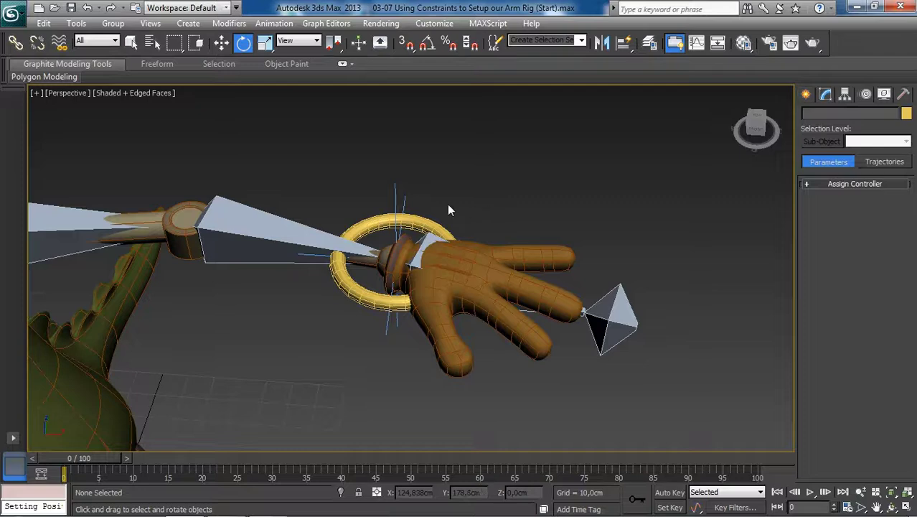
left_click(373, 223)
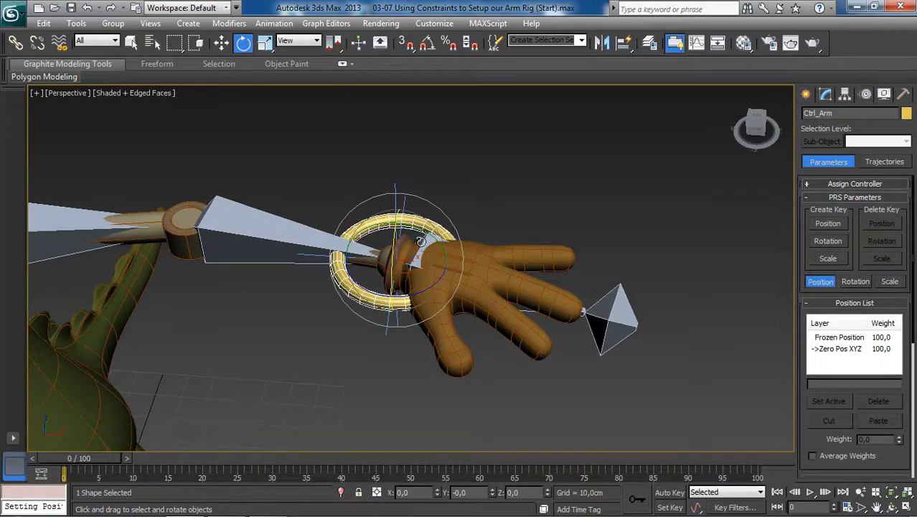
left_click(490, 227)
scroll(481, 226, "up", 5)
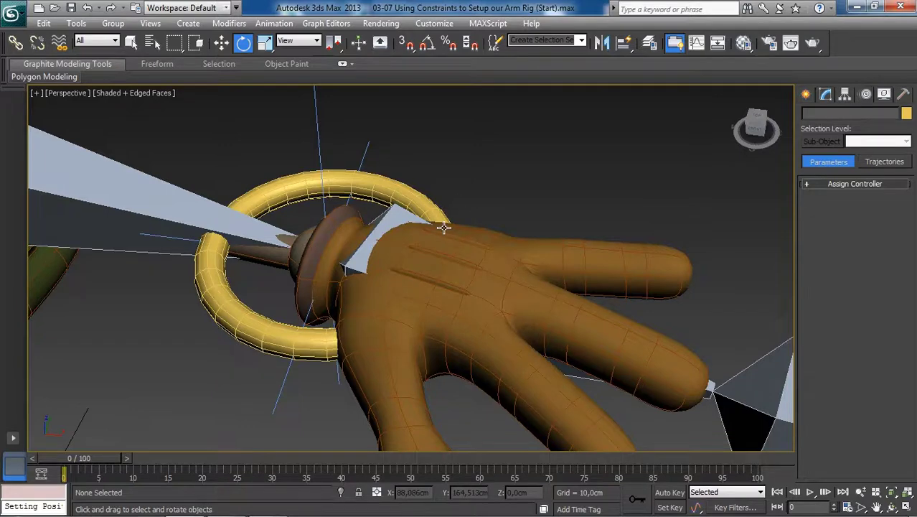
scroll(444, 228, "down", 5)
Select the wrist bone and apply an Orientation Constraint to it, with the yellow Ctrl_Arm ring as target.
left_click(414, 275)
middle_click_drag(414, 275, 406, 247, "alt")
left_click(275, 24)
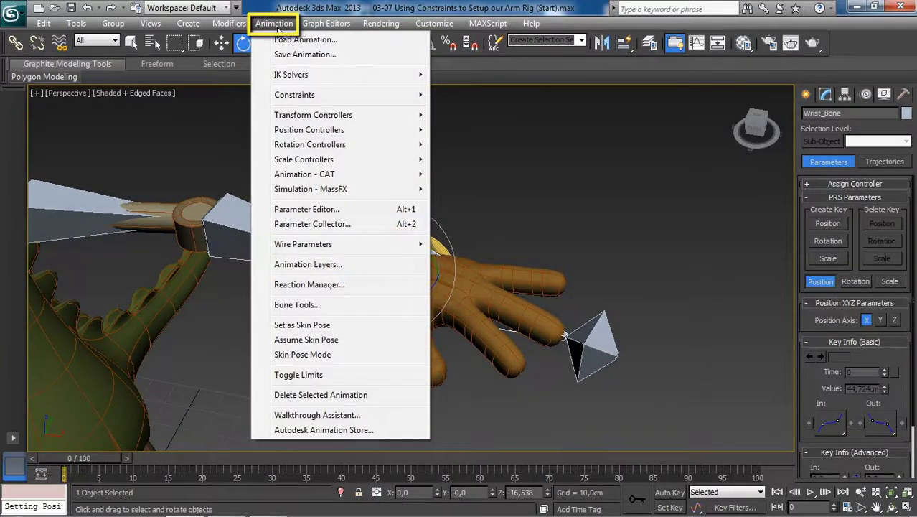
mouse_move(309, 100)
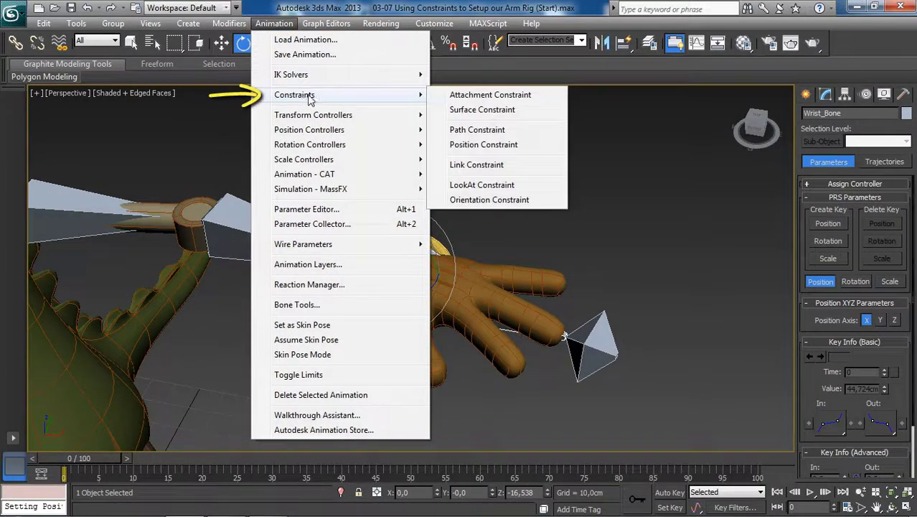
left_click(512, 200)
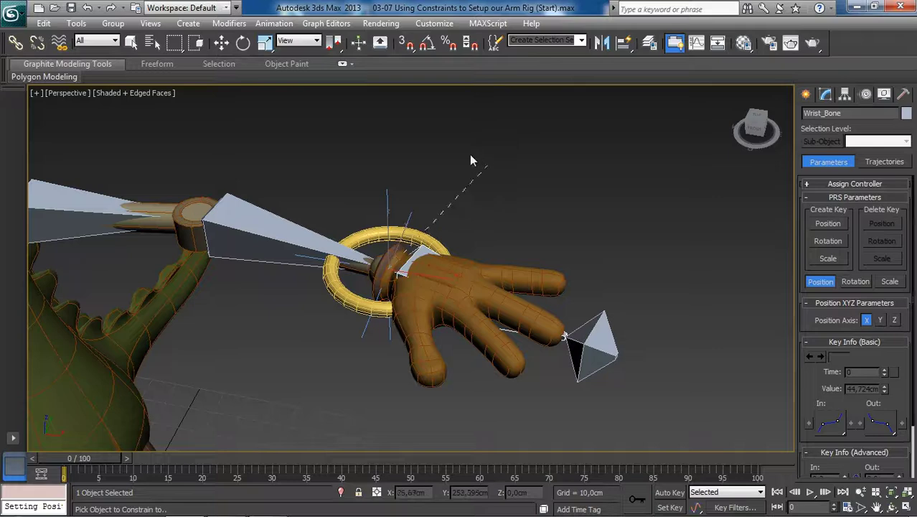
scroll(447, 199, "up", 3)
middle_click_drag(448, 199, 429, 212, "alt")
scroll(473, 205, "down", 3)
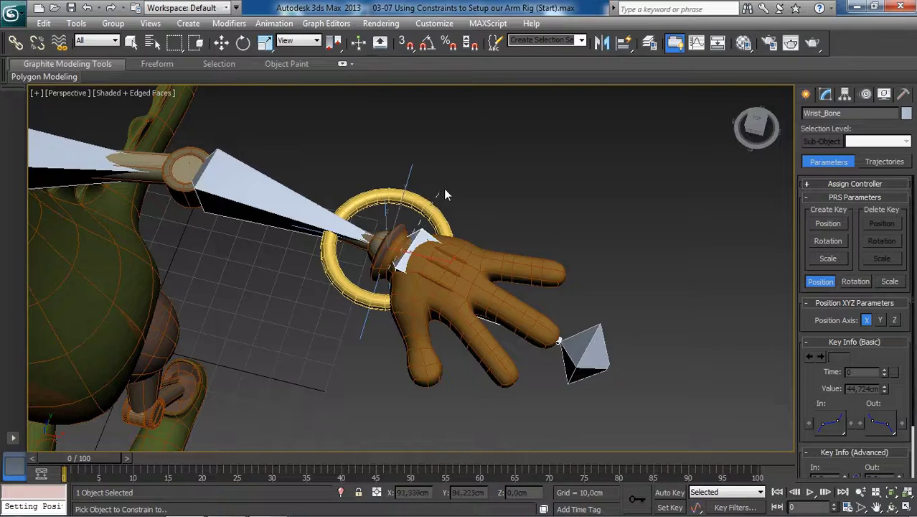
left_click(369, 200)
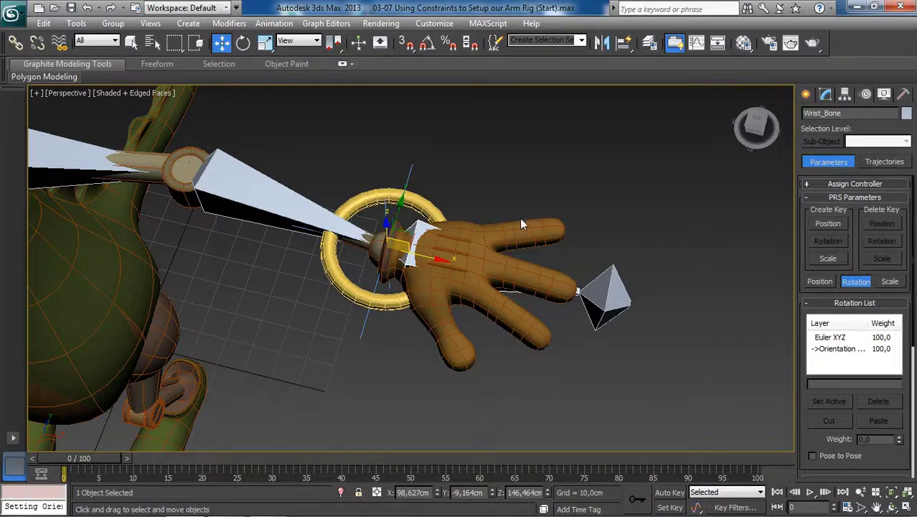
Reselect the wrist bone and turn on Keep Initial Offset in its Orientation Constraint.
mouse_move(460, 232)
middle_mouse_down()
mouse_move(497, 223)
mouse_move(471, 224)
mouse_move(469, 233)
middle_mouse_up()
left_click(467, 220)
left_click(491, 198)
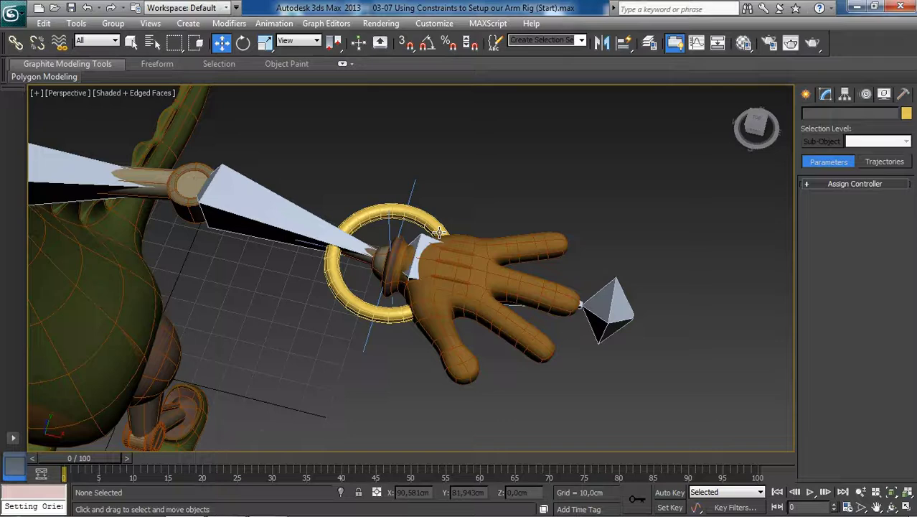
middle_click_drag(418, 210, 421, 212)
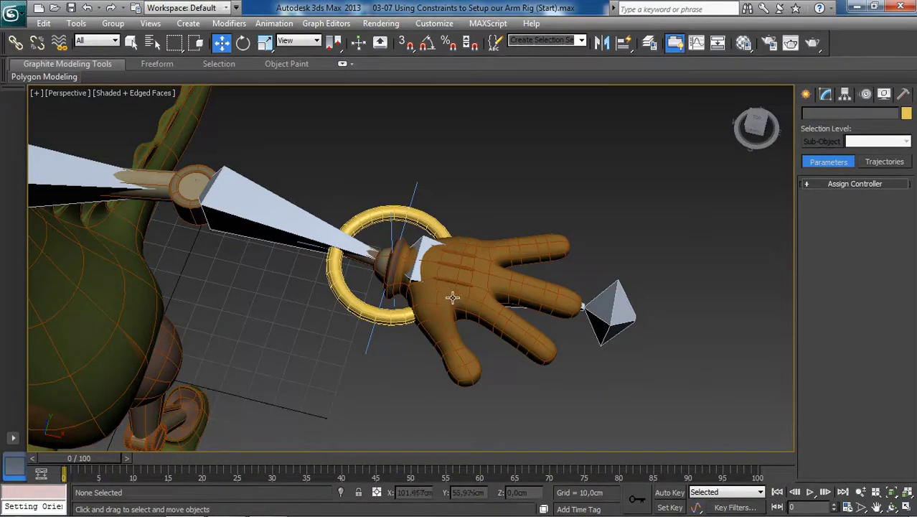
left_click(424, 247)
middle_click_drag(432, 268, 433, 243, "alt")
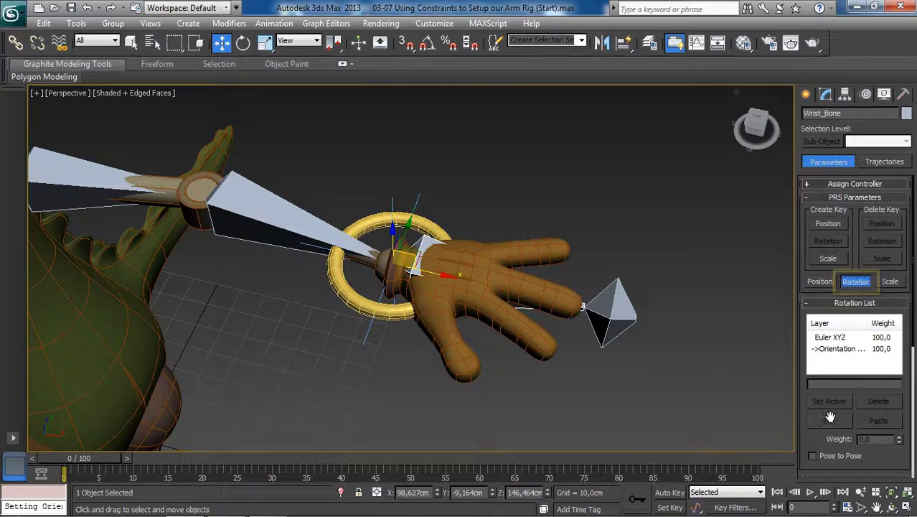
left_click_drag(813, 435, 822, 172)
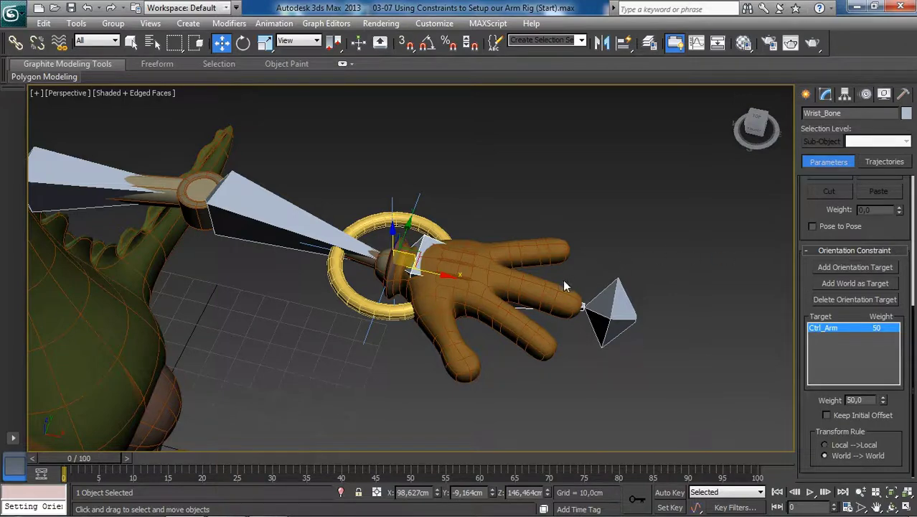
middle_click_drag(483, 258, 483, 266)
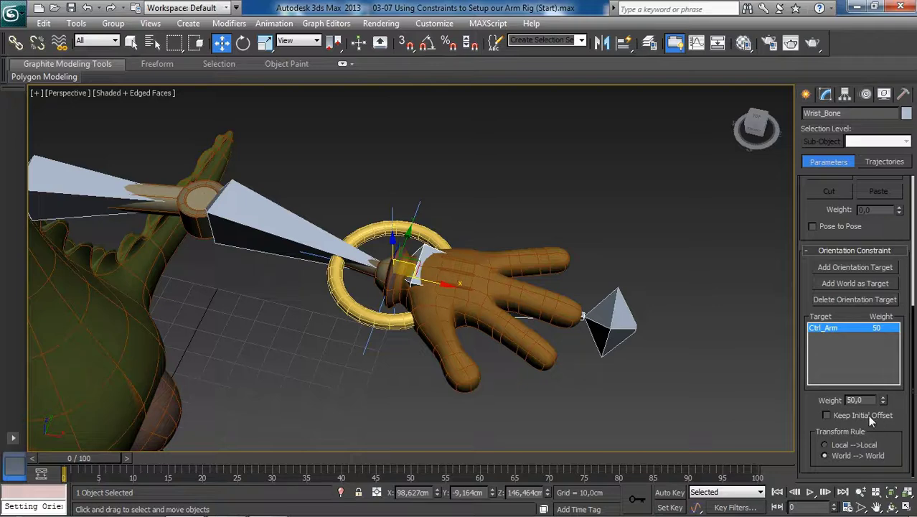
left_click(827, 415)
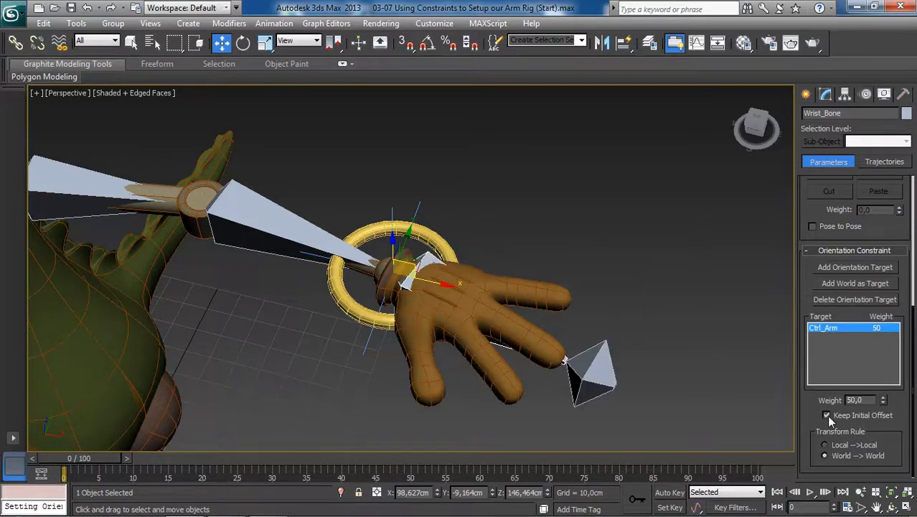
Turn Keep Initial Offset off and back on to compare the hand's orientation.
middle_click_drag(541, 257, 504, 273, "alt")
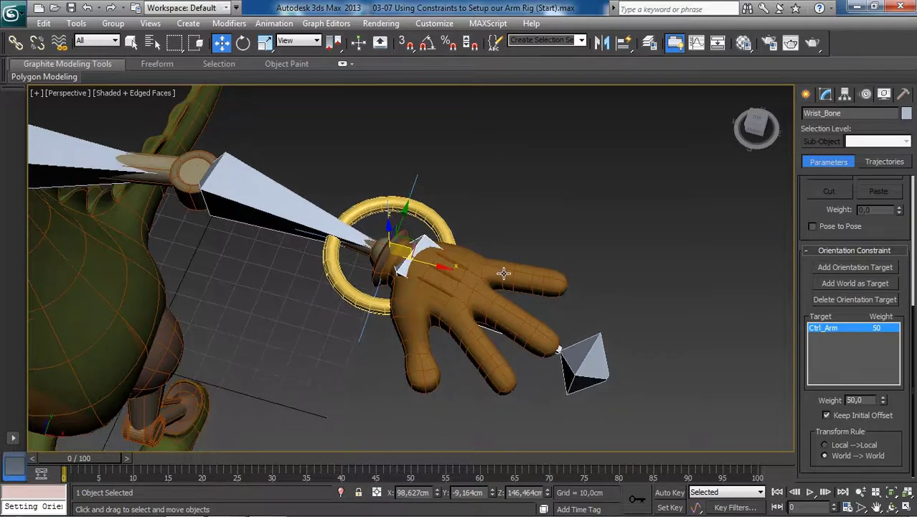
left_click(827, 415)
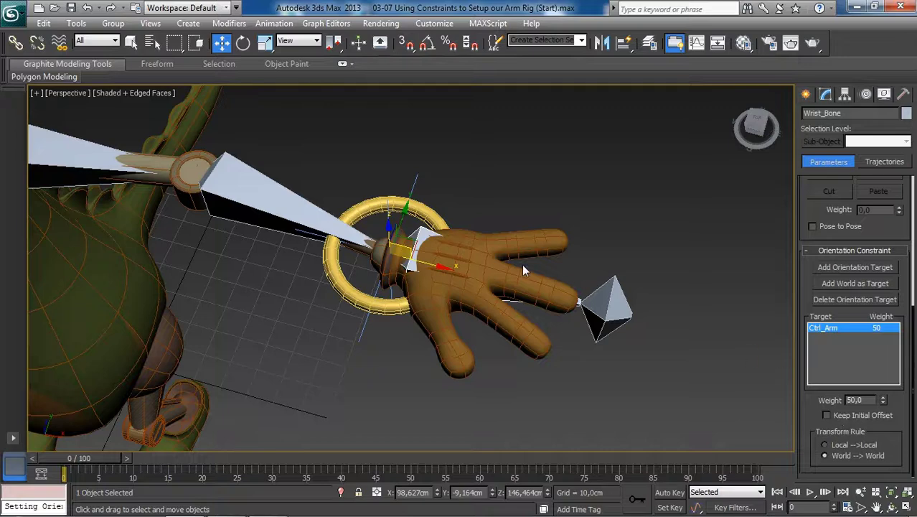
left_click(827, 416)
mouse_move(575, 265)
middle_mouse_down("alt")
mouse_move(561, 271)
mouse_move(559, 263)
middle_mouse_up("alt")
mouse_move(458, 239)
middle_mouse_down("alt")
mouse_move(463, 255)
mouse_move(488, 251)
mouse_move(459, 246)
mouse_move(463, 239)
mouse_move(459, 246)
middle_mouse_up("alt")
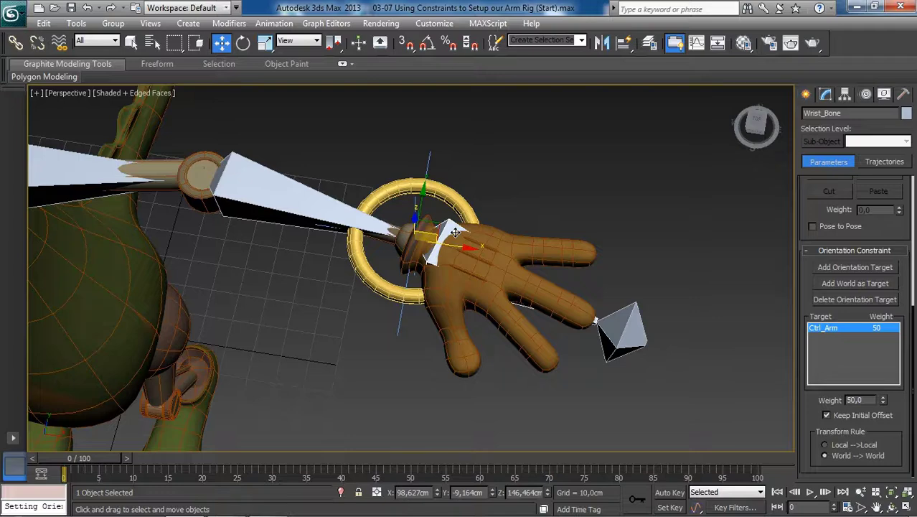
middle_click_drag(457, 232, 546, 226, "alt")
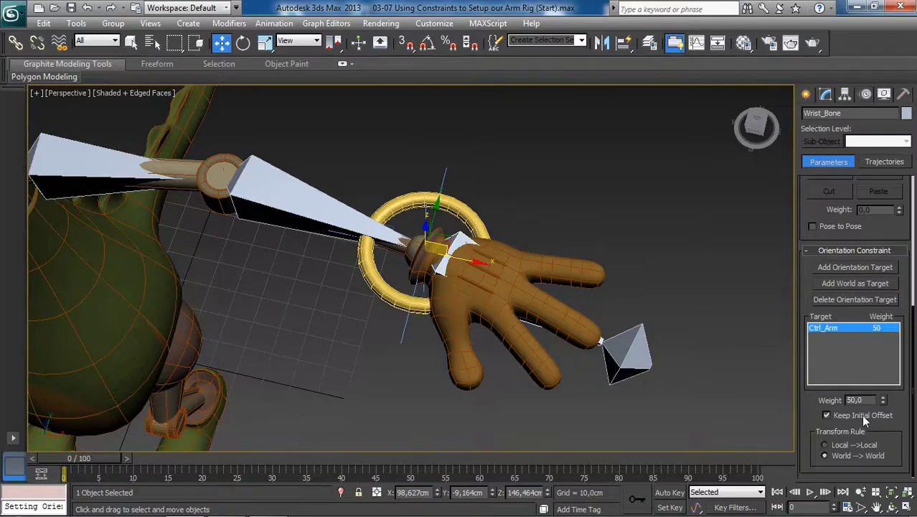
Select the Ctrl_Arm ring and move it up and toward the body to test the arm's IK bend.
middle_click_drag(472, 196, 512, 248, "alt")
left_click(477, 228)
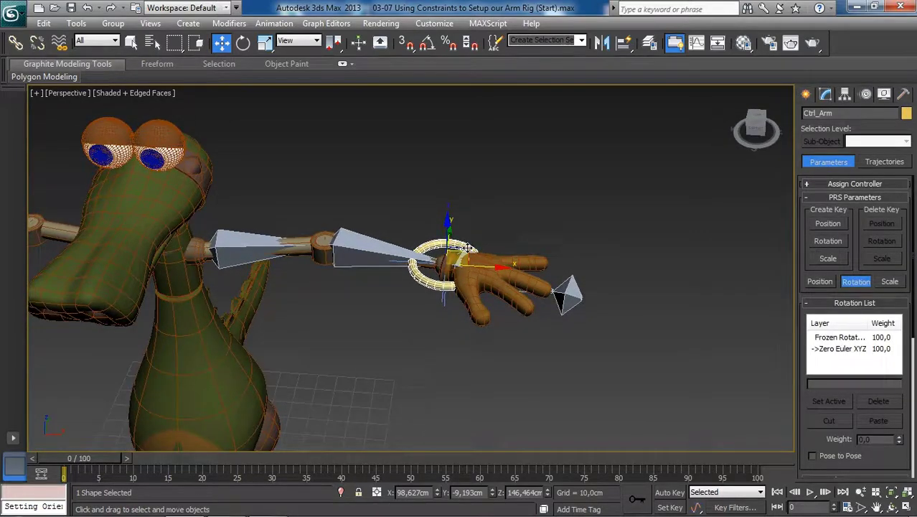
left_click_drag(463, 244, 415, 228)
middle_click_drag(416, 179, 428, 203, "alt")
mouse_move(422, 234)
left_mouse_down()
mouse_move(421, 206)
mouse_move(422, 227)
mouse_move(421, 208)
mouse_move(366, 210)
mouse_move(399, 212)
mouse_move(387, 223)
mouse_move(387, 204)
mouse_move(439, 221)
mouse_move(484, 254)
mouse_move(468, 245)
mouse_move(452, 294)
mouse_move(436, 270)
mouse_move(430, 198)
mouse_move(449, 215)
mouse_move(458, 211)
mouse_move(427, 214)
mouse_move(428, 231)
left_mouse_up()
scroll(421, 237, "up", 6)
Rotate the Ctrl_Arm ring to test that the hand follows it, and cancel the trial rotation.
key("e")
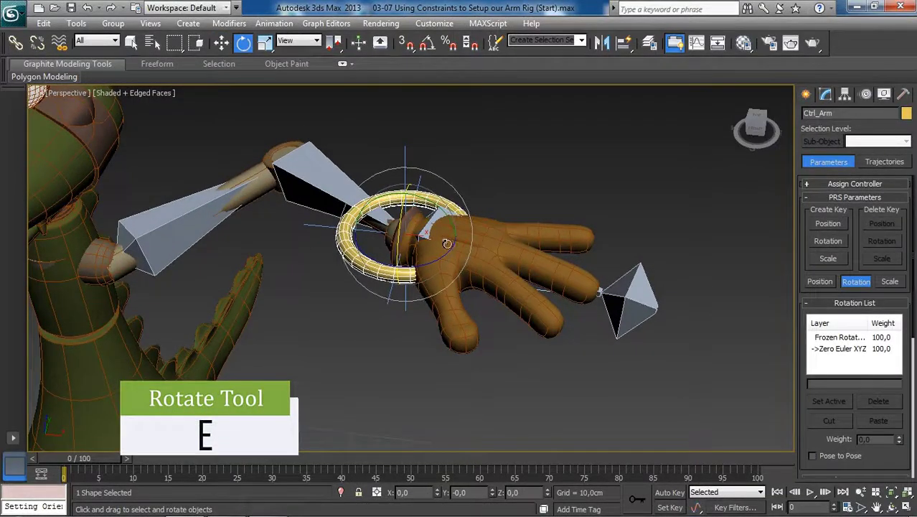
middle_click_drag(442, 248, 427, 262, "alt")
middle_click_drag(413, 277, 413, 260, "alt")
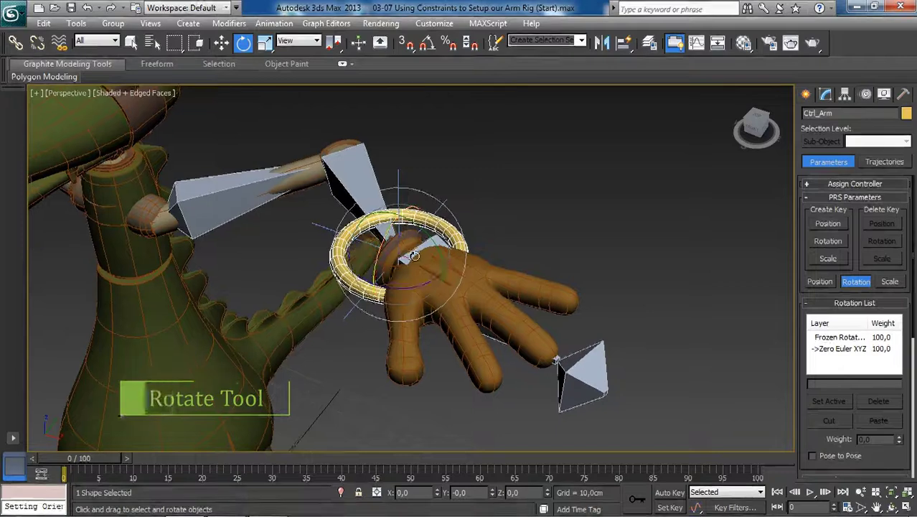
left_click_drag(413, 251, 431, 259)
right_click(431, 259)
middle_click_drag(459, 264, 512, 250, "alt")
scroll(513, 249, "down", 3)
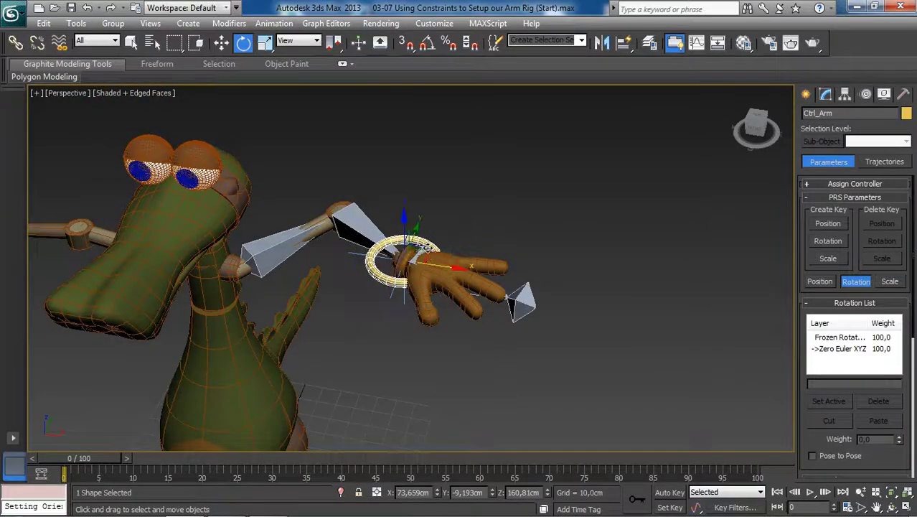
Move the Ctrl_Arm ring outward and rotate it to test arm and hand together, and return it with Transform To Zero.
middle_click_drag(427, 249, 425, 247, "alt")
key("w")
left_click_drag(442, 249, 471, 235)
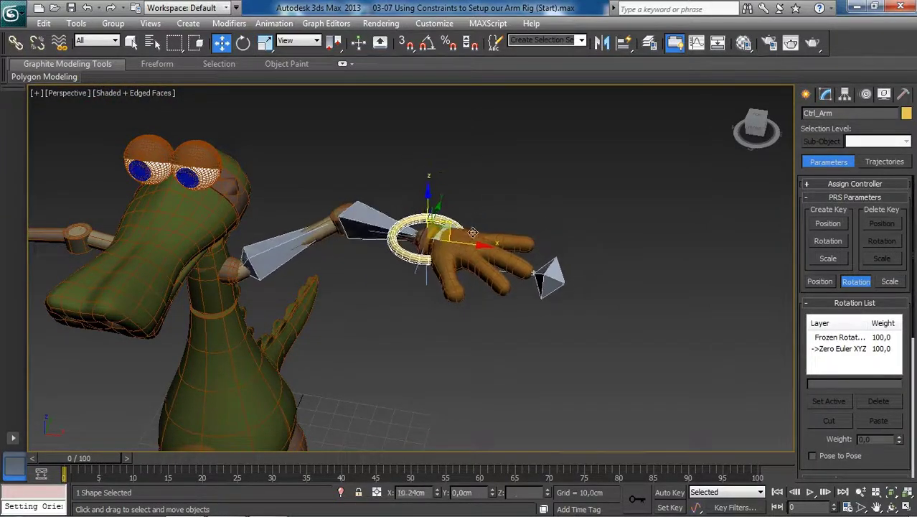
middle_click_drag(487, 265, 445, 241, "alt")
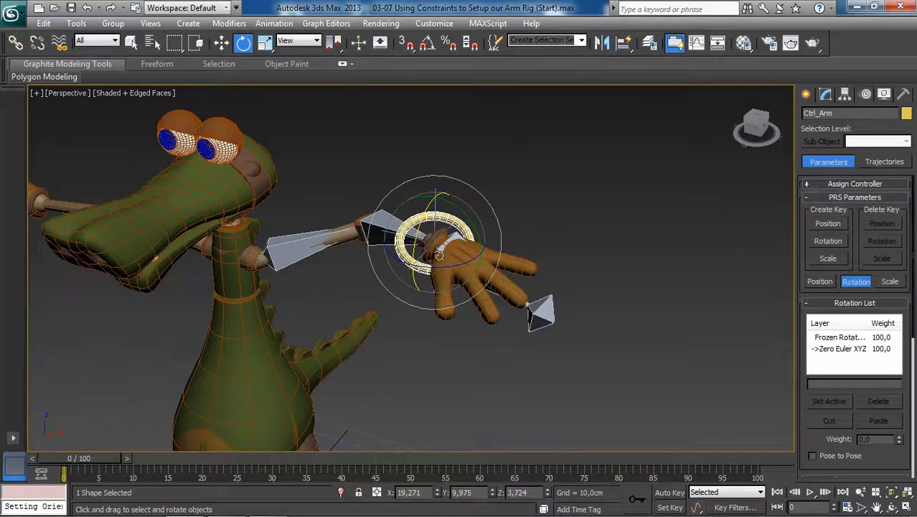
middle_click_drag(436, 254, 432, 211, "alt")
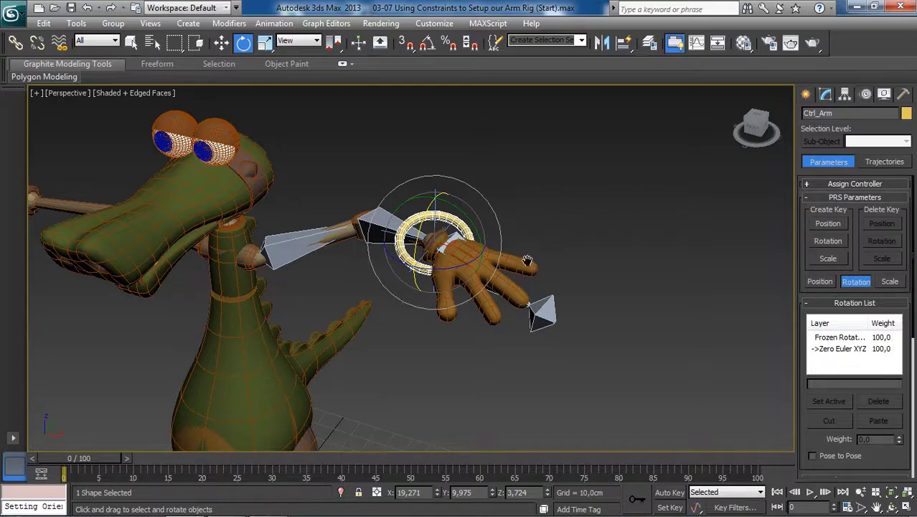
scroll(527, 261, "up", 5)
middle_click_drag(528, 261, 536, 262, "alt")
scroll(532, 260, "down", 3)
scroll(490, 225, "down", 2)
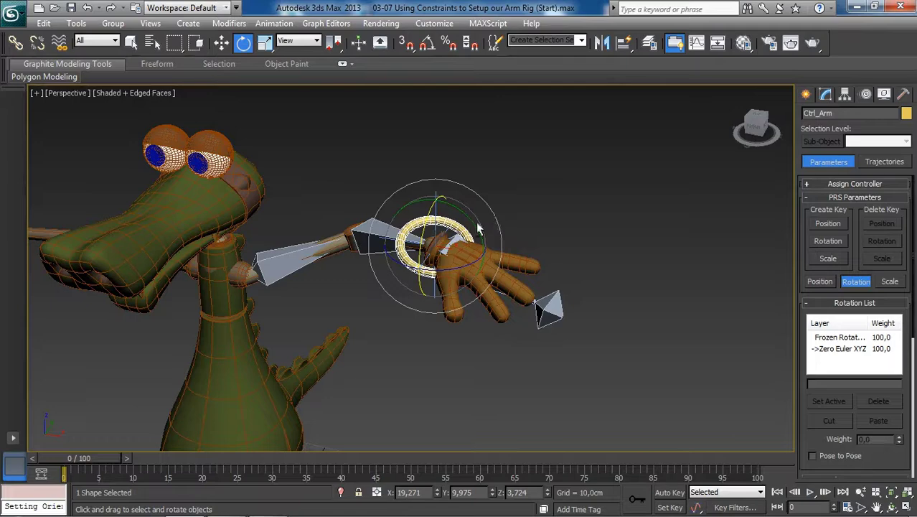
right_click(508, 223)
left_click(389, 196)
middle_click_drag(533, 256, 507, 252, "alt")
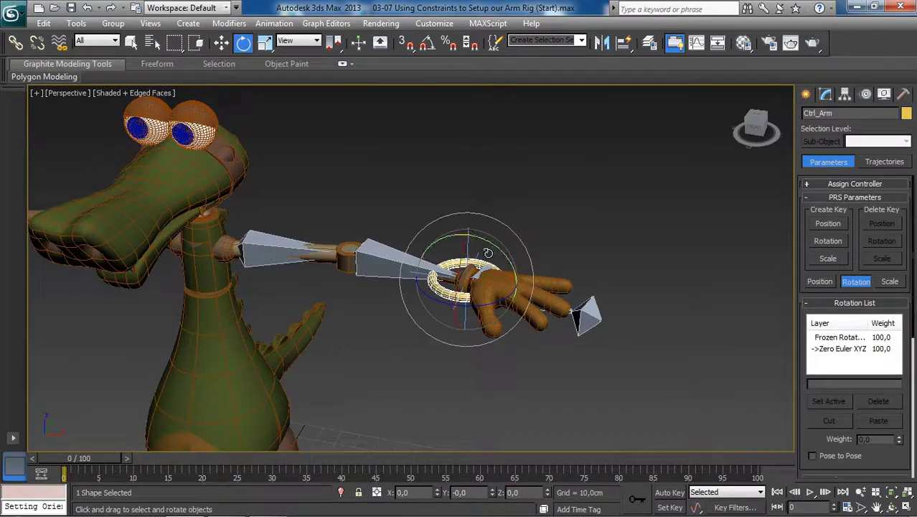
Select the upper arm mesh, move it away from the shoulder as a test, and undo the move.
scroll(512, 255, "up", 2)
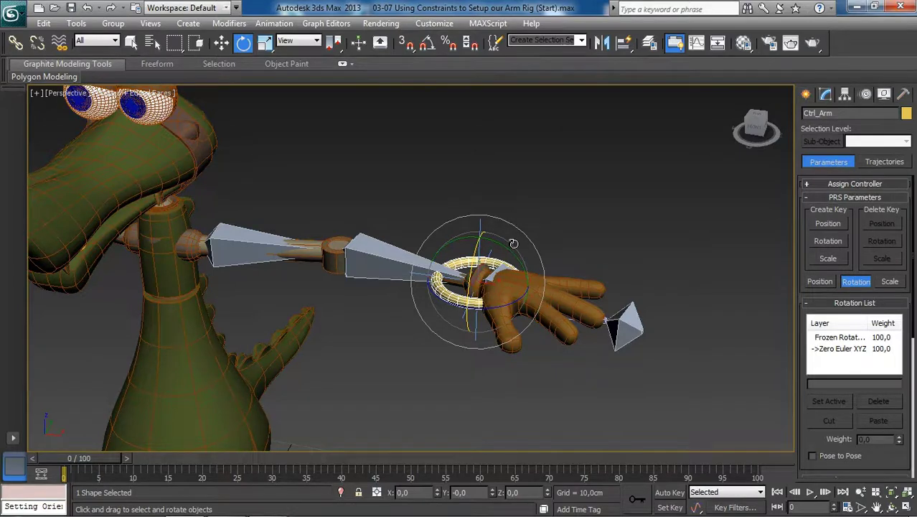
key("w")
middle_click_drag(378, 178, 338, 211, "alt")
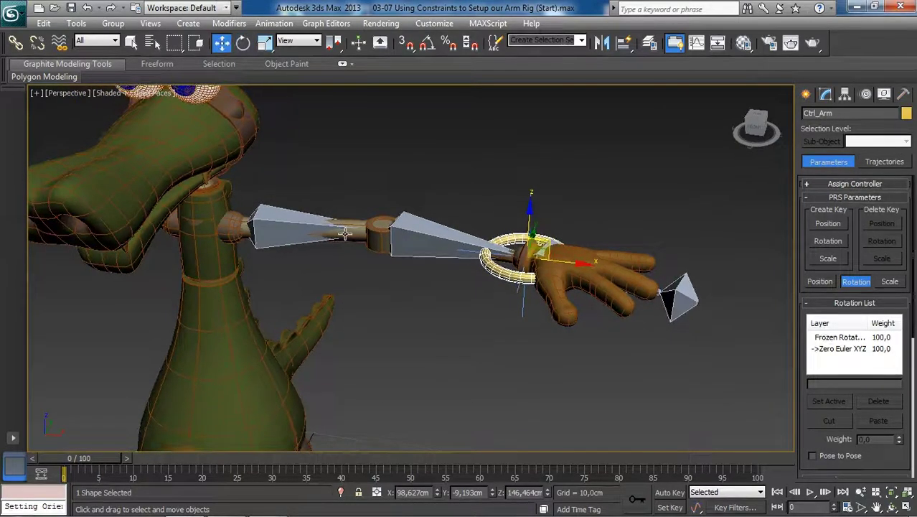
left_click(346, 235)
middle_click_drag(324, 215, 242, 214, "alt")
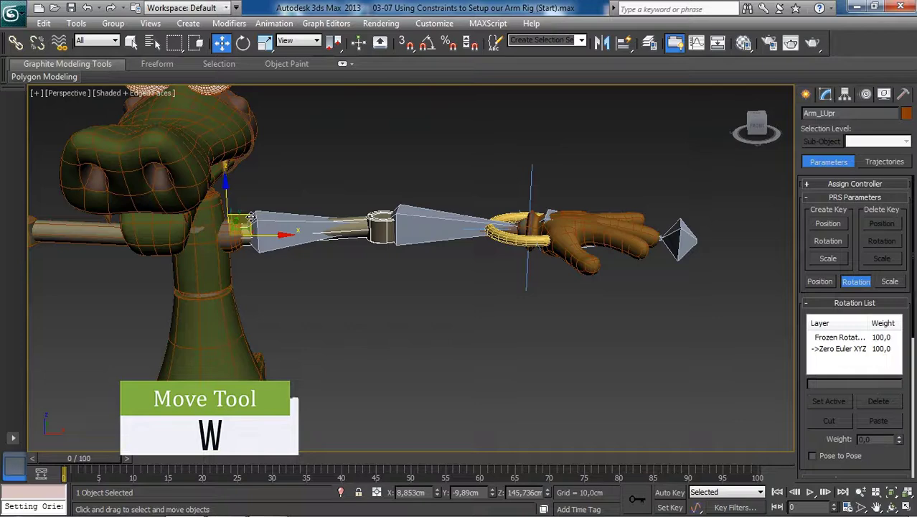
left_click_drag(251, 217, 280, 164)
key("ctrl+z")
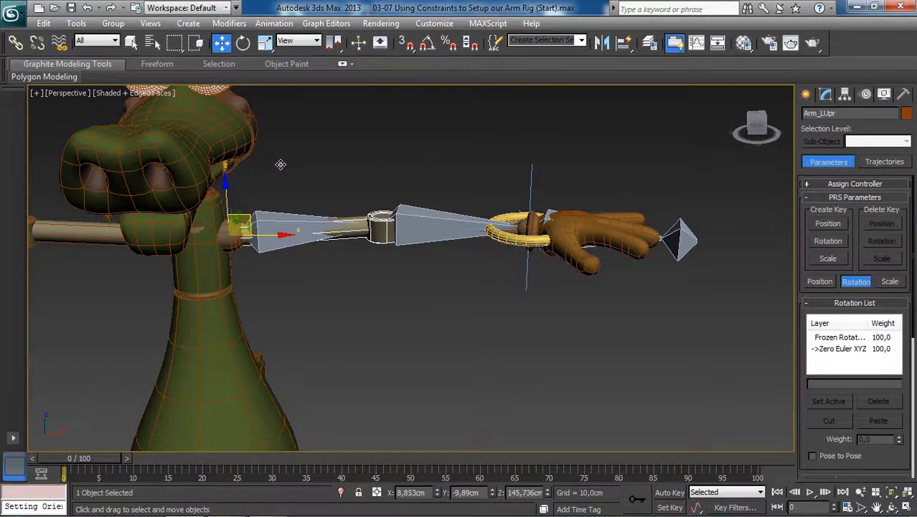
Select the upper arm bone, move it away from the shoulder to test the chain's root, and cancel the move.
left_click(267, 218)
left_click_drag(267, 217, 438, 145)
left_click_drag(377, 124, 340, 122)
middle_click_drag(403, 156, 375, 143, "alt")
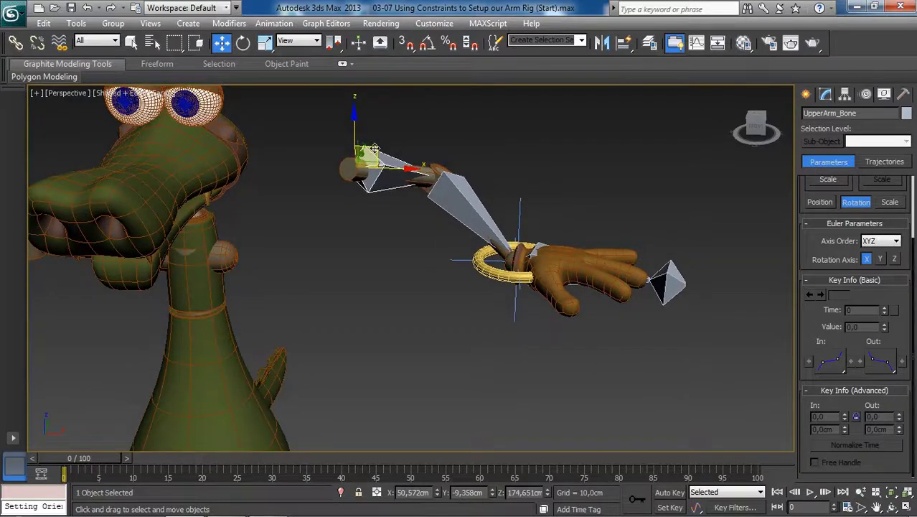
middle_click_drag(188, 139, 301, 189)
left_click_drag(403, 185, 456, 195)
right_click(456, 195)
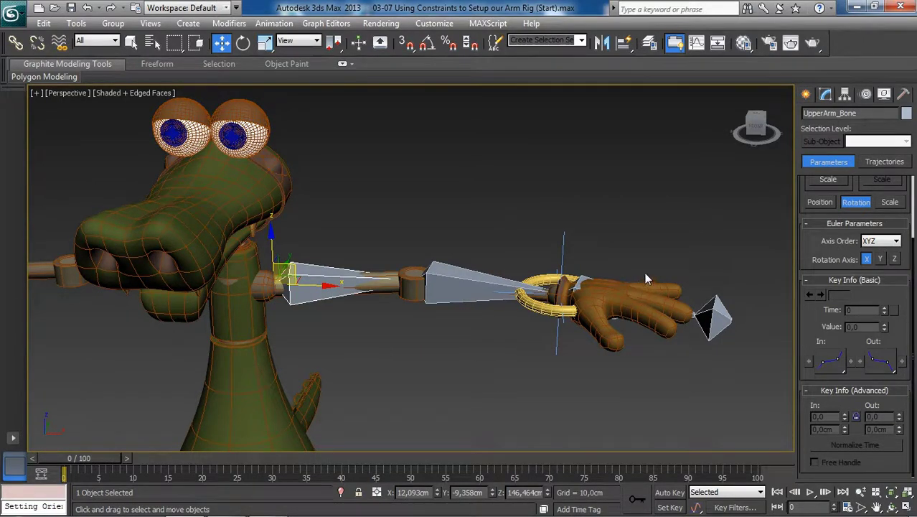
Undo the recent test operations on the Ctrl_Arm ring, back to where the wrist bone is selected.
middle_click_drag(625, 300, 513, 249, "alt")
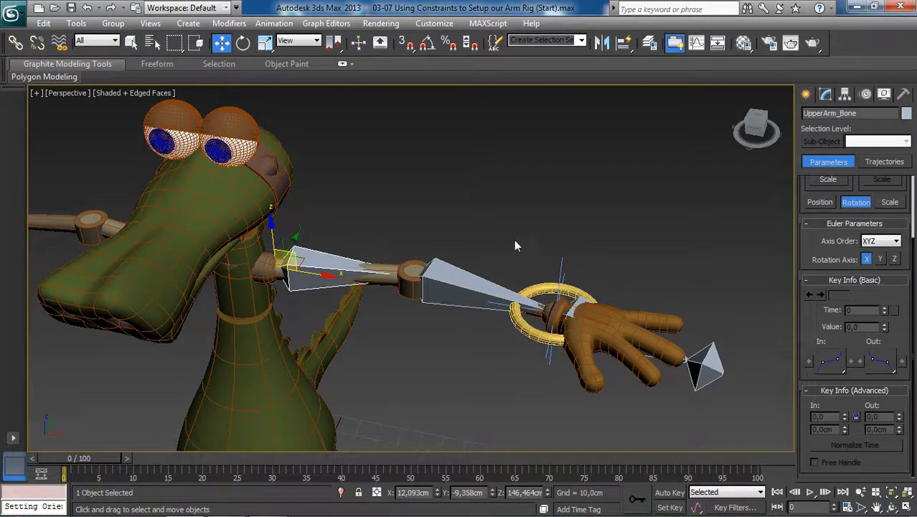
key("ctrl+z")
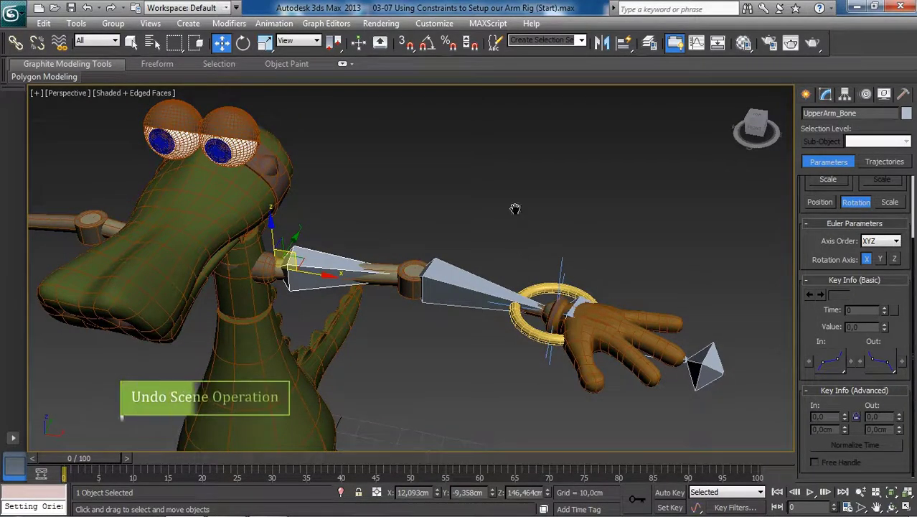
middle_click_drag(510, 209, 510, 205)
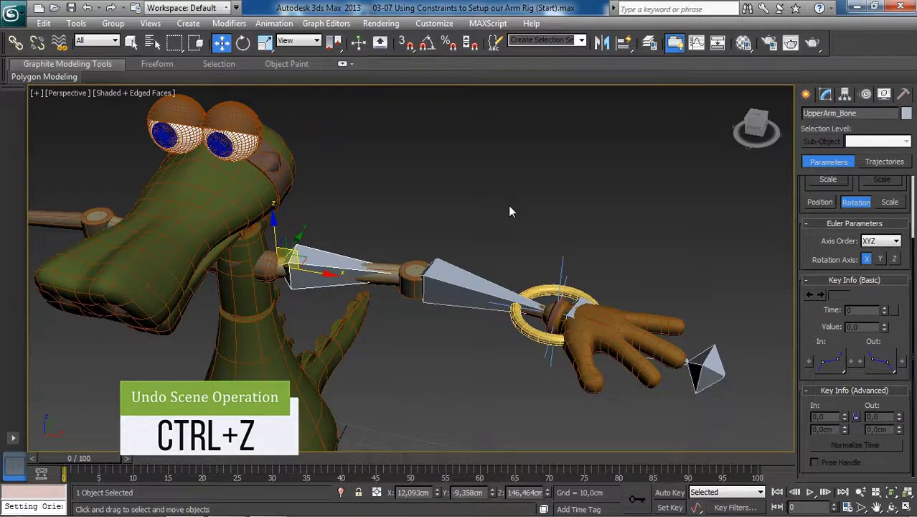
key("ctrl+z")
key("ctrl+z")
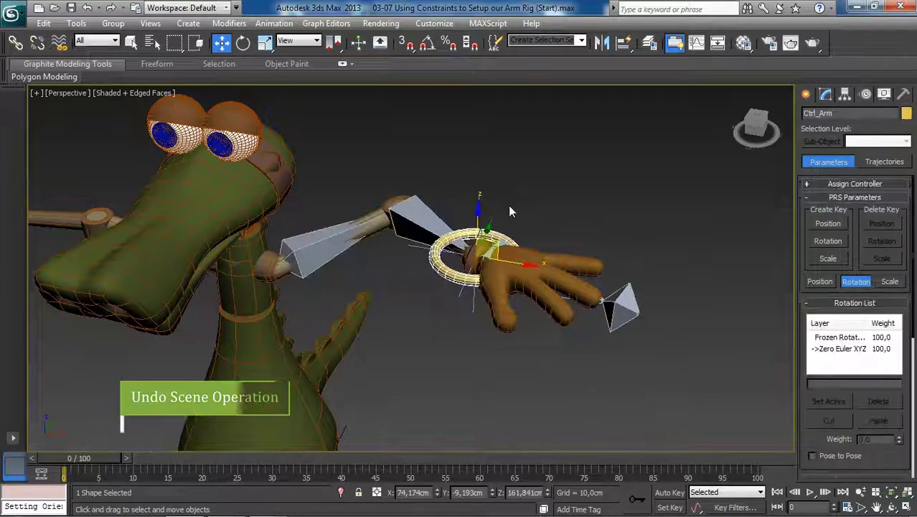
key("ctrl+z")
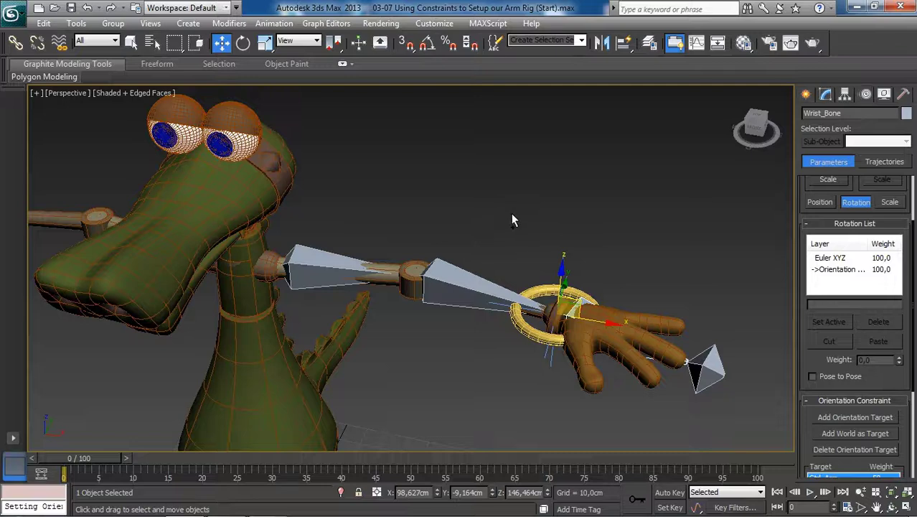
Undo the orientation constraint on the wrist bone.
key("ctrl+z")
key("ctrl+z")
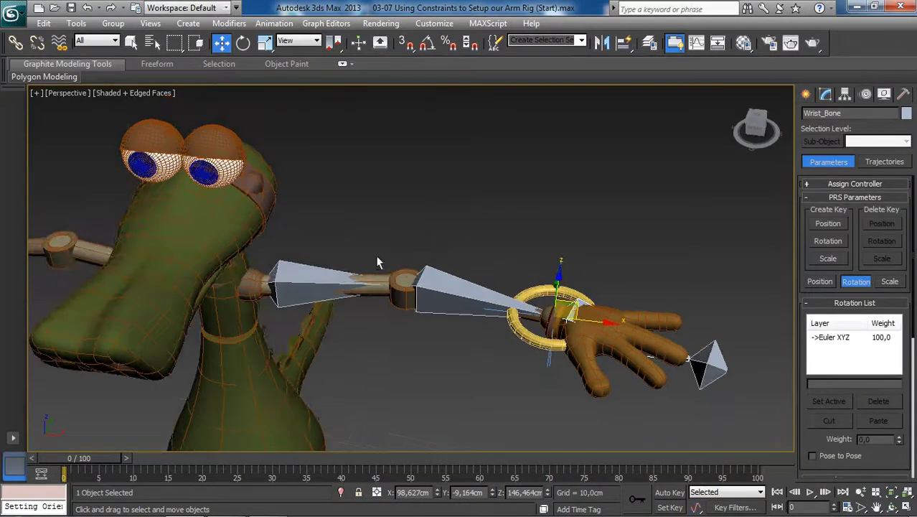
Select the upper arm bone, move it slightly at the shoulder as a test without the wrist's orientation constraint, and undo back to the wrist bone.
middle_click_drag(363, 248, 376, 268, "alt")
left_click(290, 270)
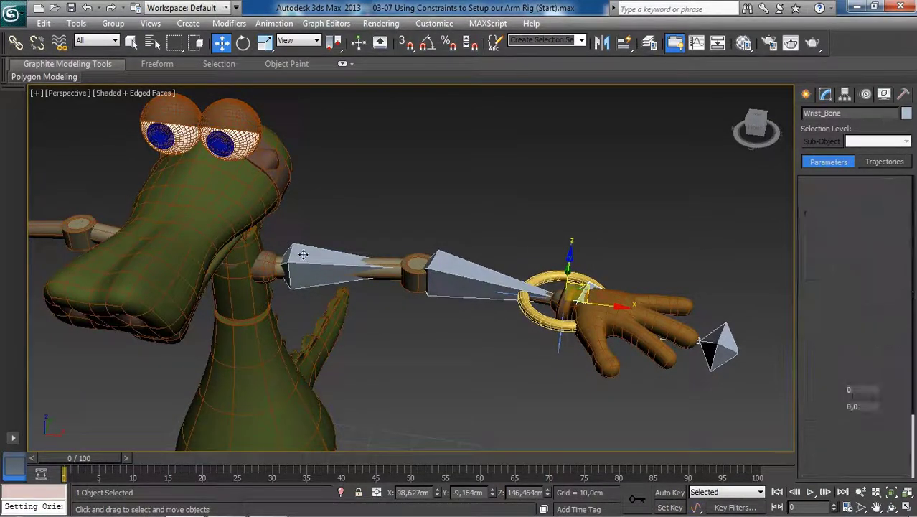
mouse_move(317, 259)
middle_mouse_down("alt")
mouse_move(330, 249)
mouse_move(332, 260)
mouse_move(314, 251)
middle_mouse_up("alt")
left_click_drag(291, 255, 302, 240)
key("ctrl+z")
key("ctrl+z")
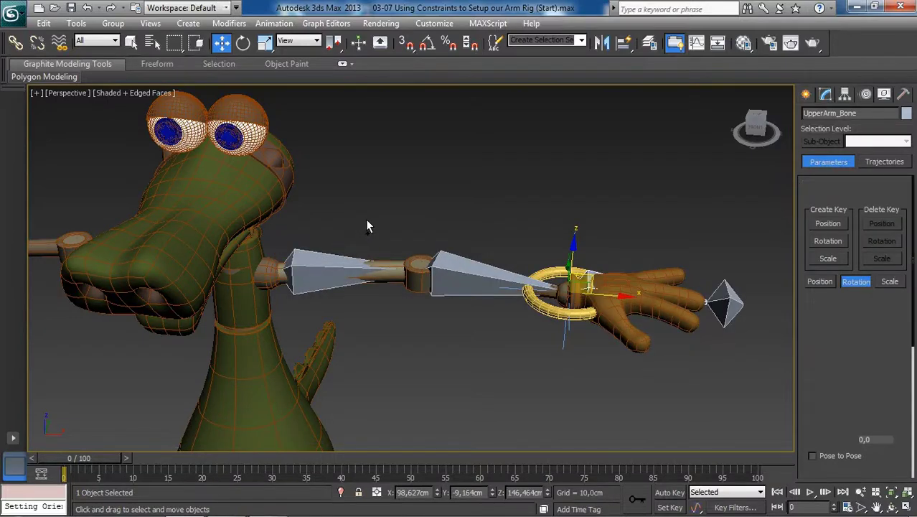
Select the upper arm bone, move it well away from the shoulder to test the constrained chain, and undo the move.
middle_click_drag(600, 313, 586, 292, "alt")
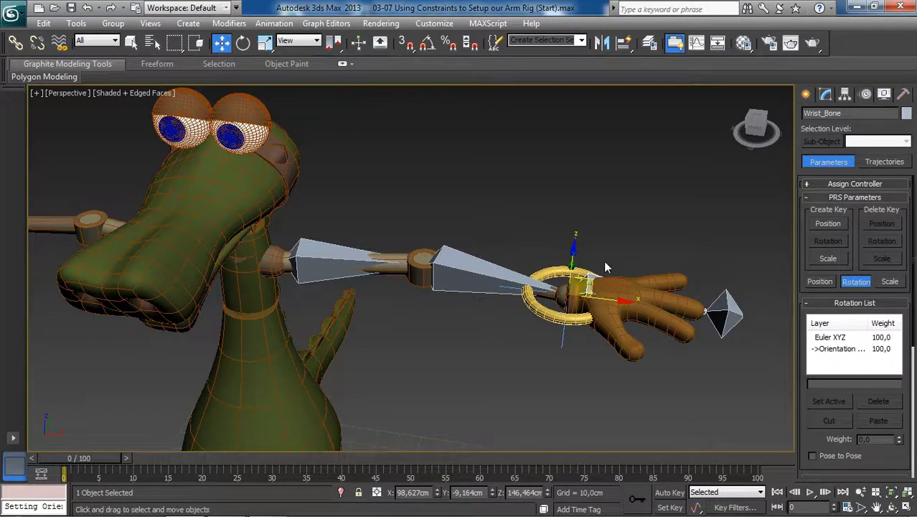
left_click(331, 251)
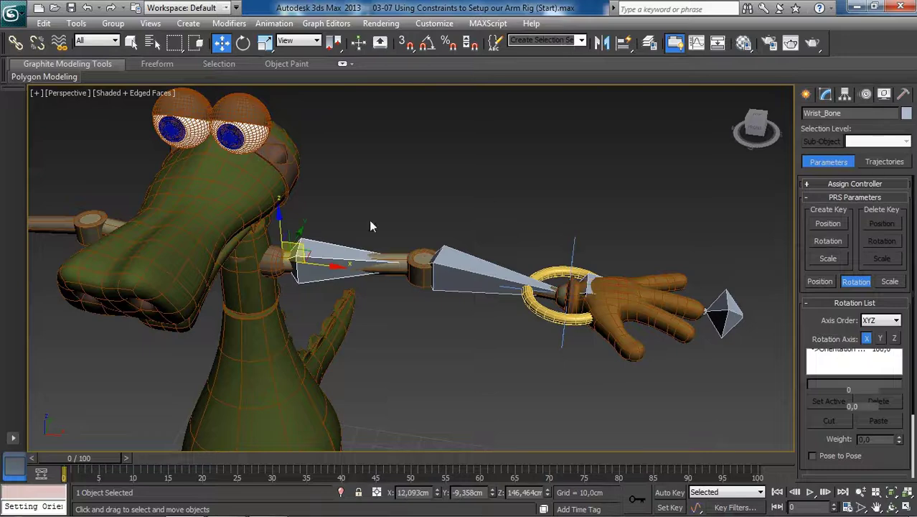
left_click_drag(299, 244, 339, 160)
key("ctrl+z")
Select the Ctrl_Arm ring, move it slightly to test the arm and hand, undo the move, and clear the selection.
left_click(537, 311)
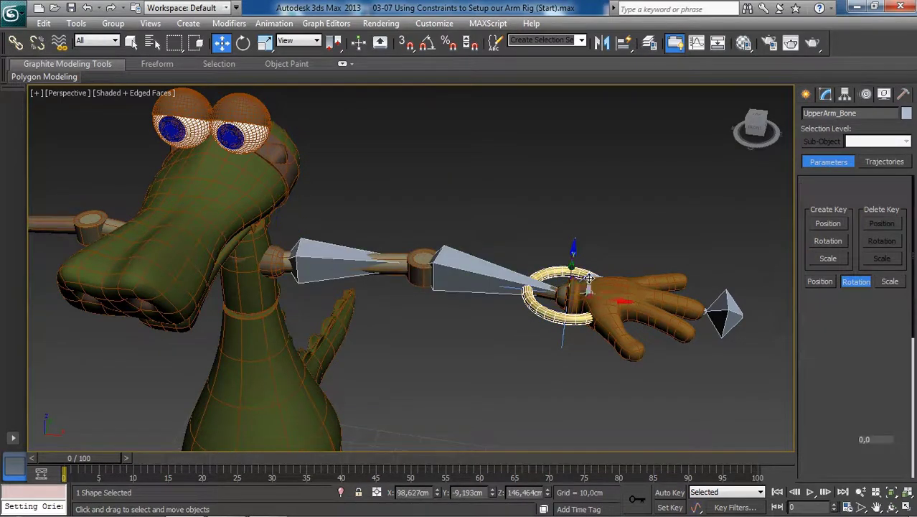
mouse_move(589, 279)
left_mouse_down()
mouse_move(504, 195)
mouse_move(475, 145)
mouse_move(526, 184)
mouse_move(567, 244)
mouse_move(474, 248)
mouse_move(496, 183)
mouse_move(556, 245)
mouse_move(551, 215)
mouse_move(449, 237)
mouse_move(471, 209)
mouse_move(578, 255)
mouse_move(420, 328)
mouse_move(555, 285)
mouse_move(541, 280)
mouse_move(569, 294)
mouse_move(560, 296)
mouse_move(588, 290)
left_mouse_up()
key("ctrl+z")
middle_click_drag(643, 225, 633, 217)
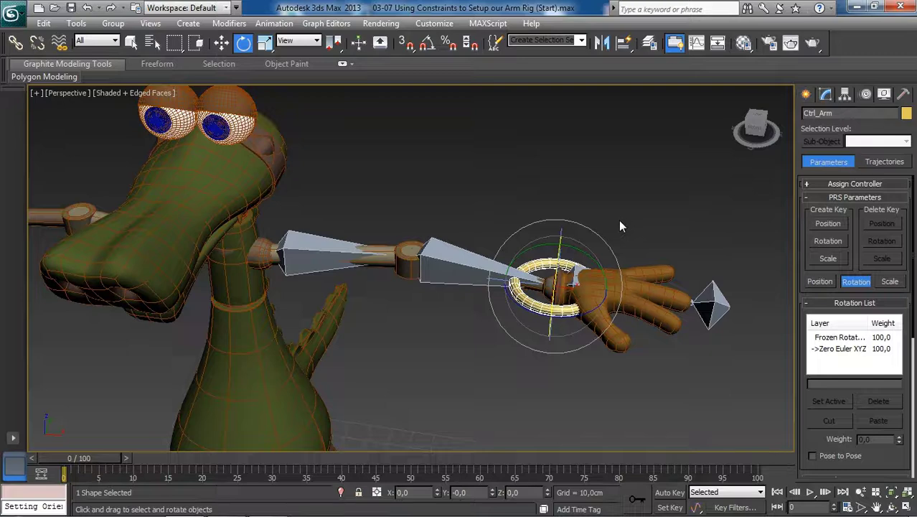
middle_click_drag(618, 219, 554, 244, "alt")
left_click(590, 226)
scroll(557, 243, "up", 3)
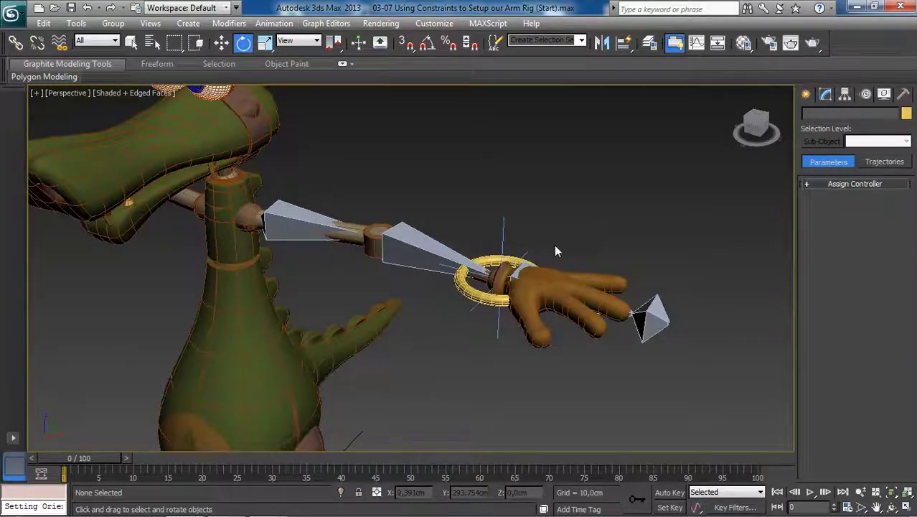